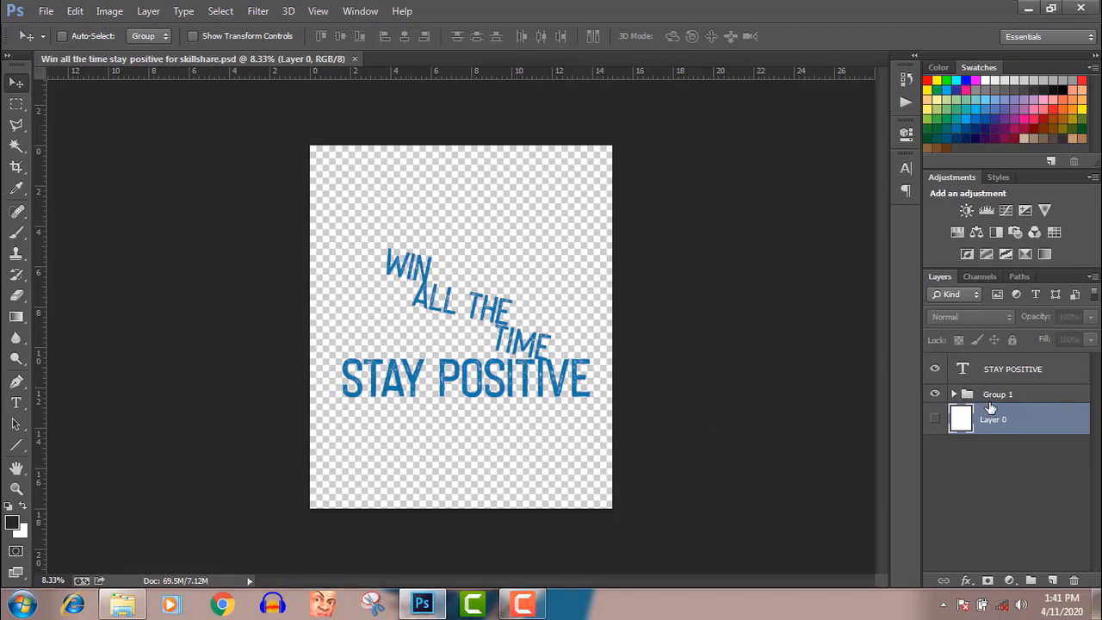
- Close the open design and create a new 4500 × 5400 px RGB document at 300 pixels/inch with a white background
{"action": "left_click", "coordinate": [355, 58]}
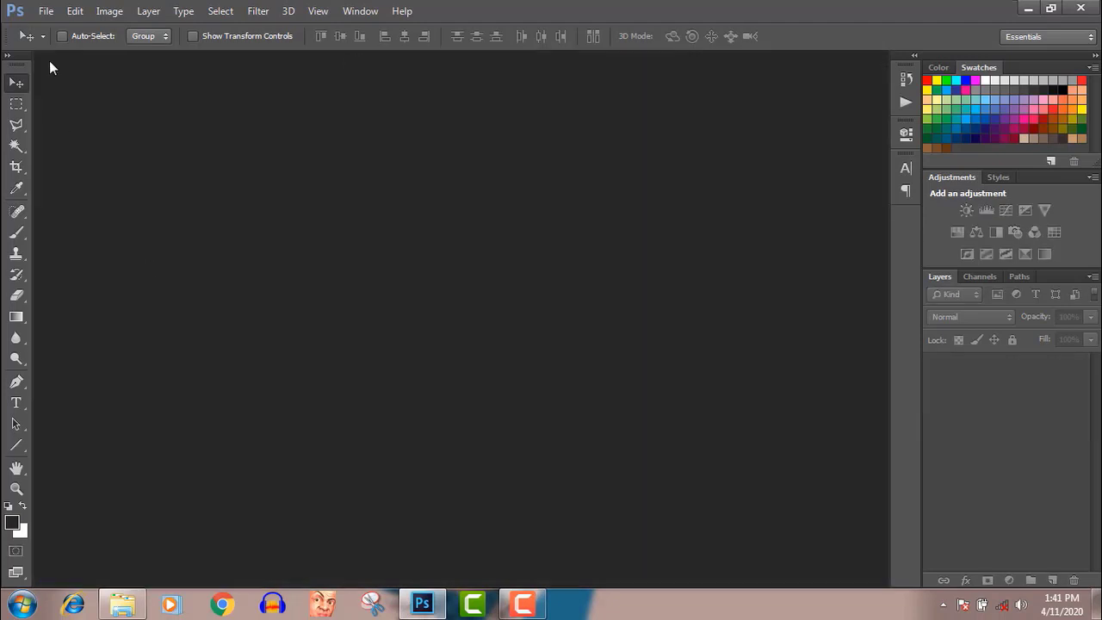
{"action": "left_click", "coordinate": [43, 11]}
{"action": "left_click", "coordinate": [54, 30]}
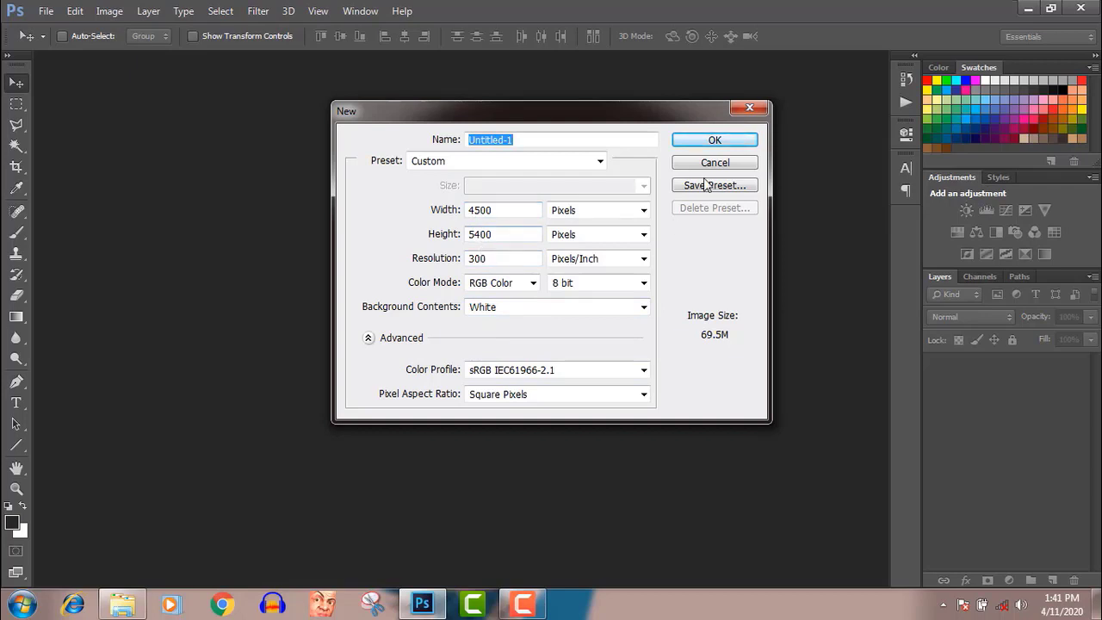
{"action": "left_click", "coordinate": [712, 141]}
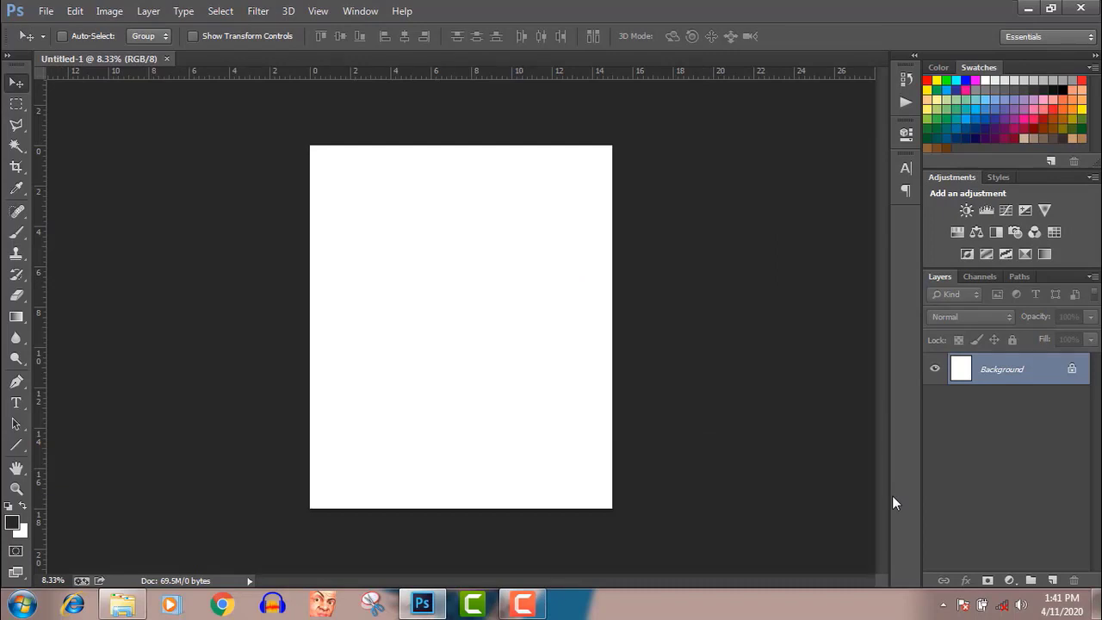
- Convert the locked background into a regular layer named Layer 0, and toggle its visibility off and back on
{"action": "double_click", "coordinate": [1072, 371]}
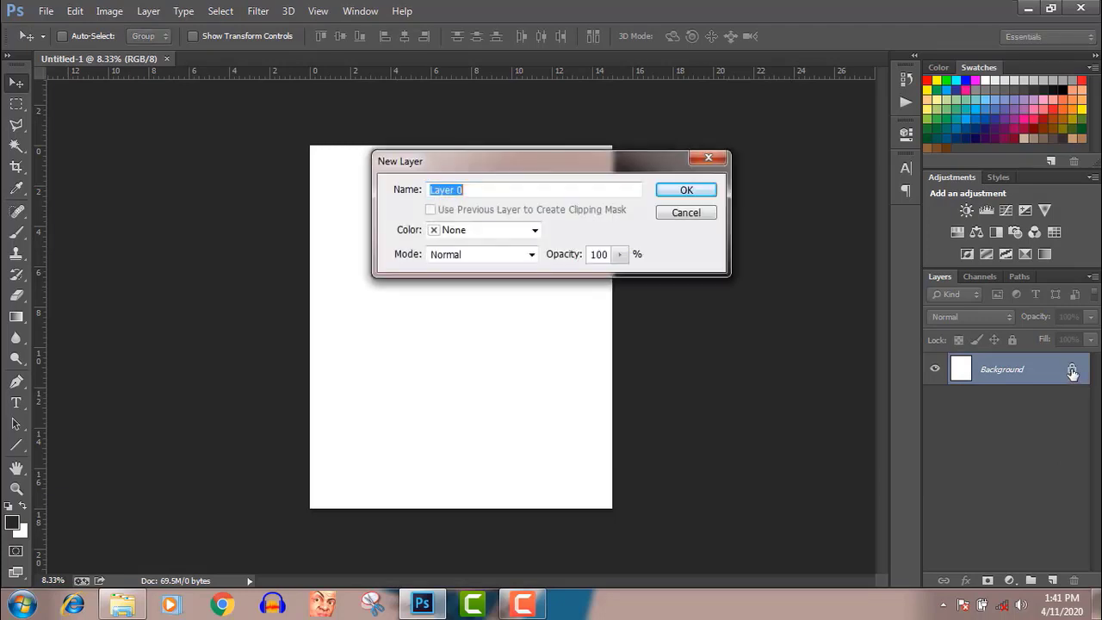
{"action": "left_click", "coordinate": [687, 190]}
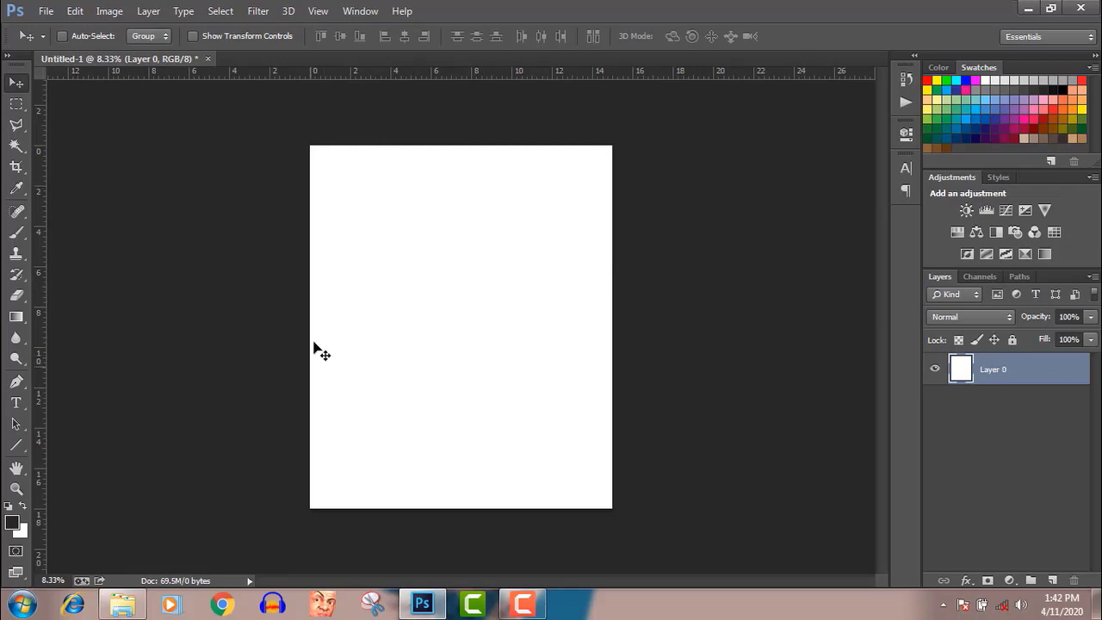
{"action": "left_click", "coordinate": [935, 370]}
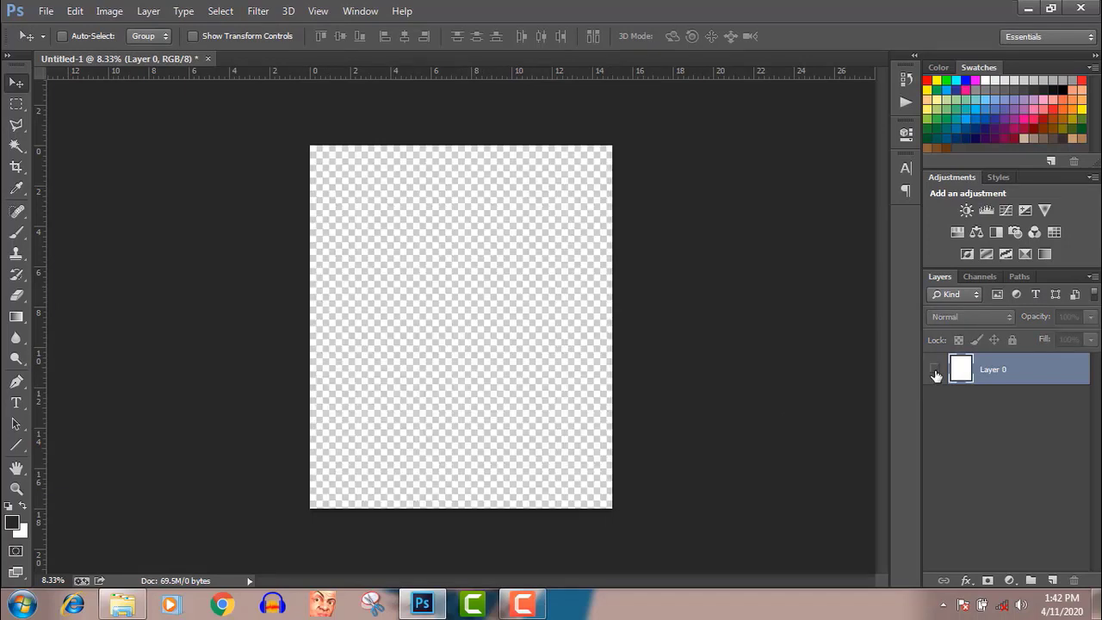
{"action": "left_click", "coordinate": [936, 369]}
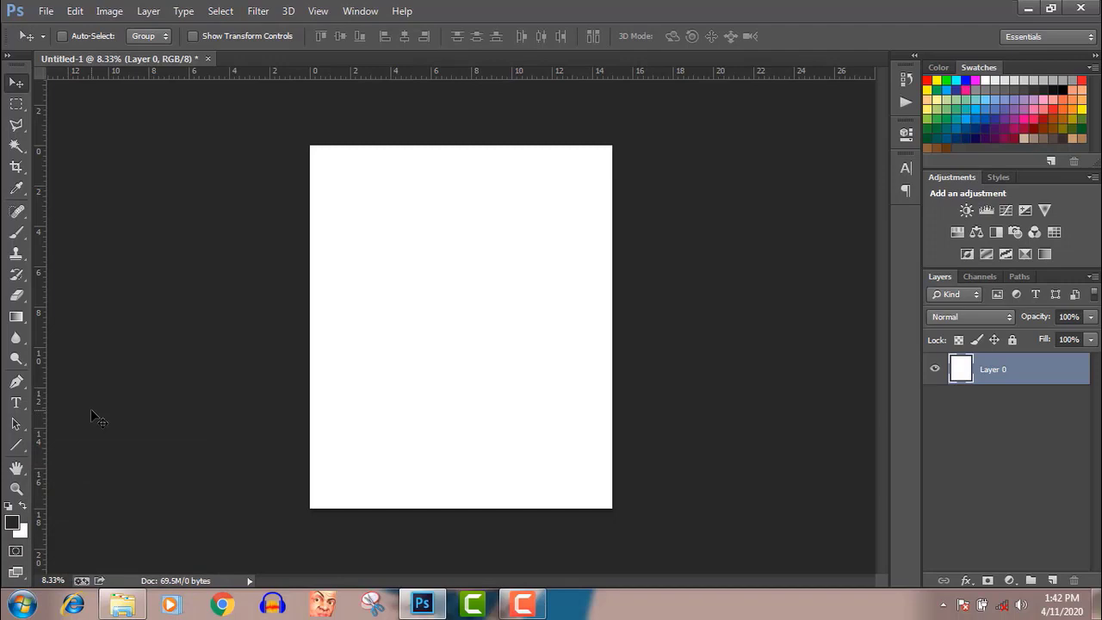
- Draw a dark filled circle about 1608 px in diameter near the canvas's left edge with the Ellipse tool
{"action": "left_click", "coordinate": [16, 449]}
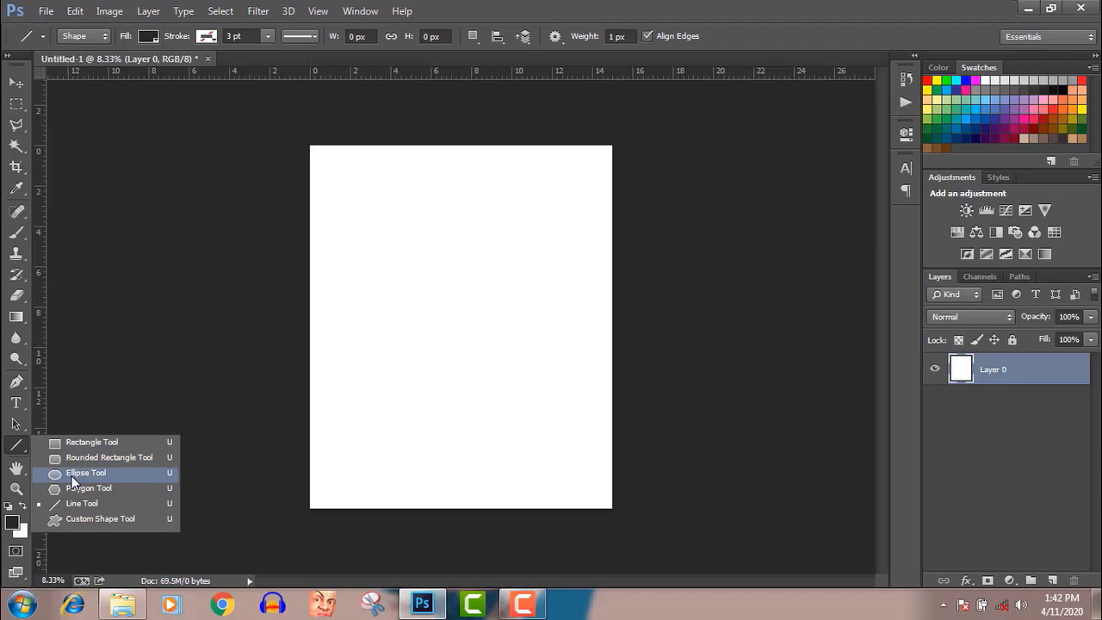
{"action": "left_click", "coordinate": [74, 476]}
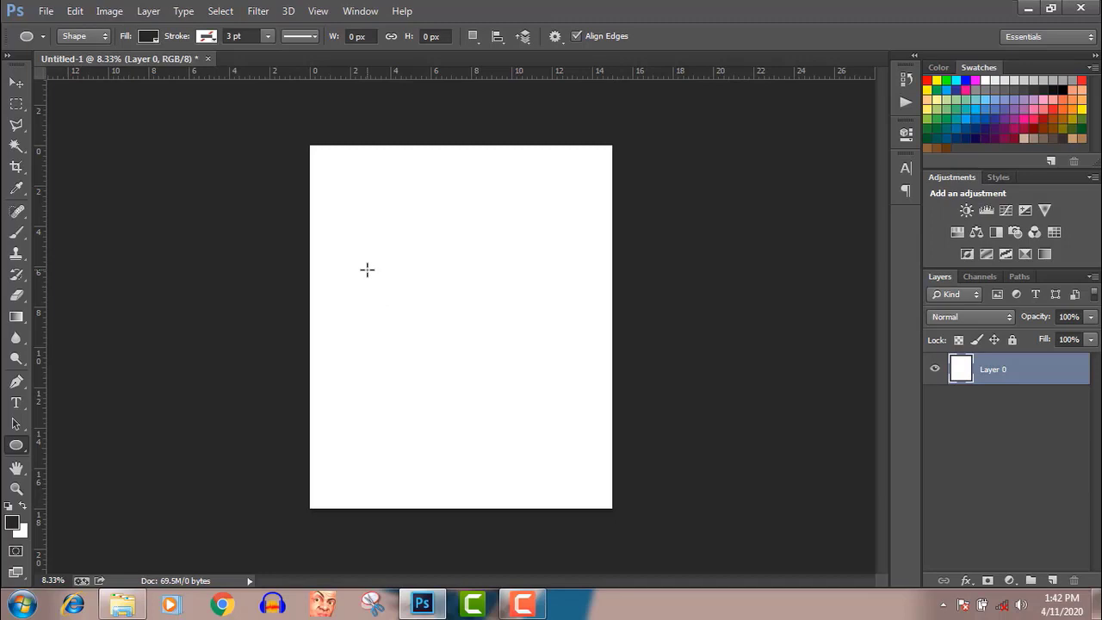
{"action": "left_click_drag", "start_coordinate": [367, 270], "coordinate": [505, 476]}
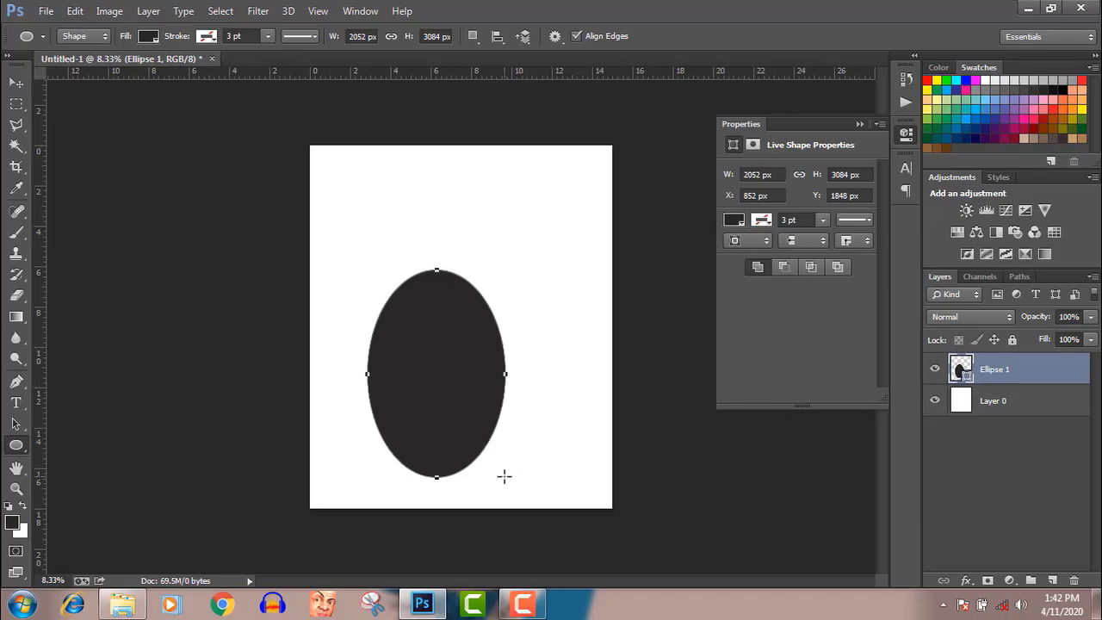
{"action": "key", "text": "ctrl+z"}
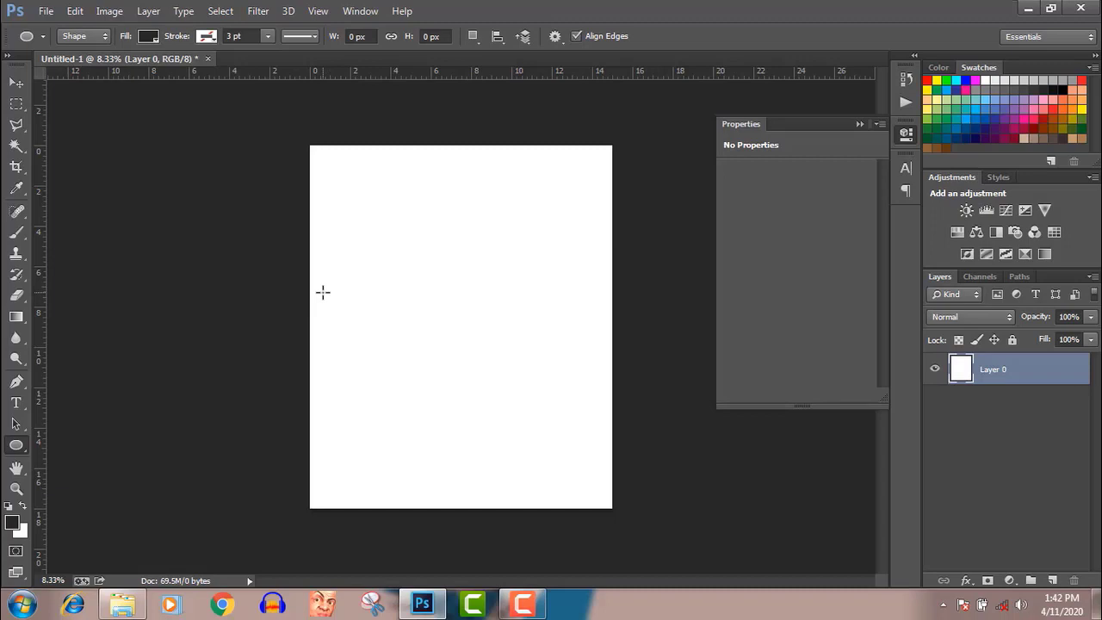
{"action": "left_click_drag", "start_coordinate": [322, 292], "coordinate": [430, 424]}
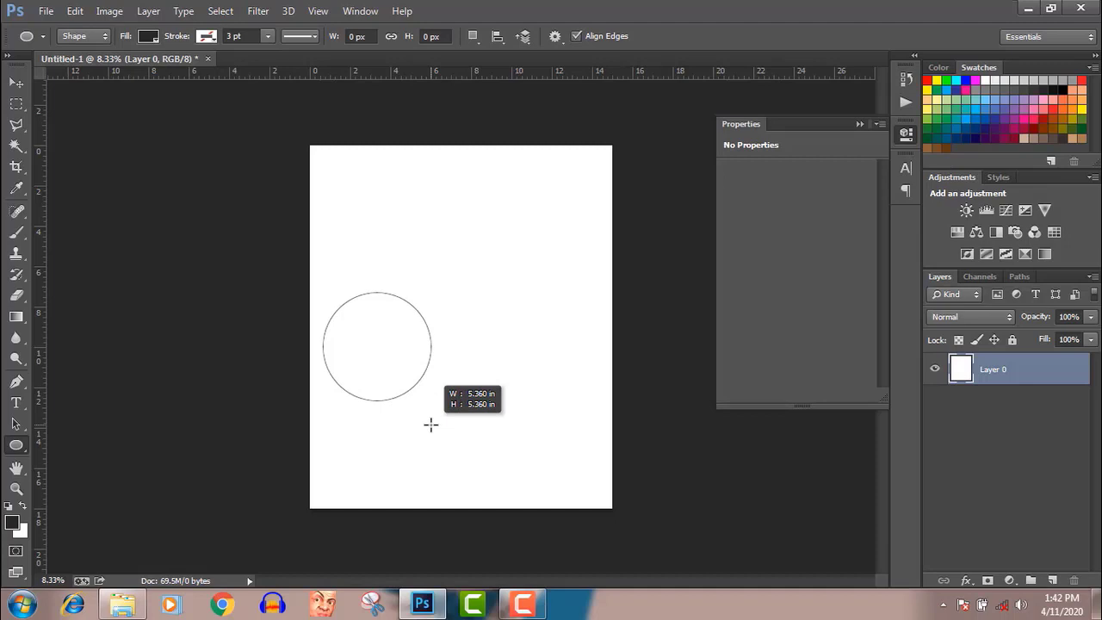
{"action": "left_click_drag", "start_coordinate": [430, 423], "coordinate": [431, 423]}
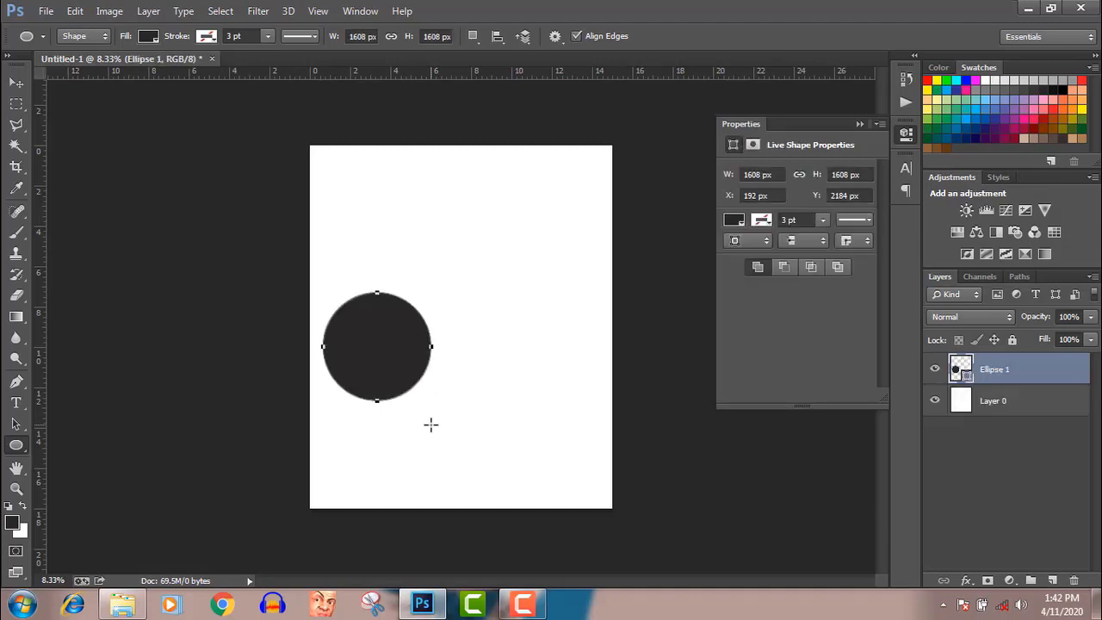
- Move the circle near the canvas's upper edge, about 156 px down, and center it horizontally on the white layer
{"action": "left_click", "coordinate": [18, 83]}
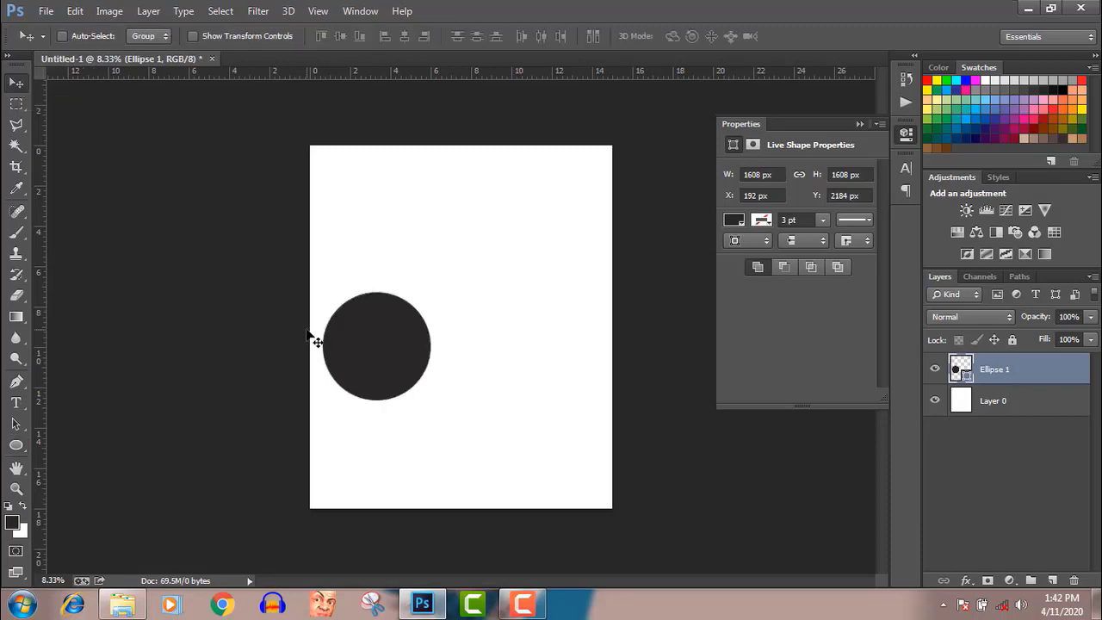
{"action": "left_click_drag", "start_coordinate": [361, 343], "coordinate": [451, 220]}
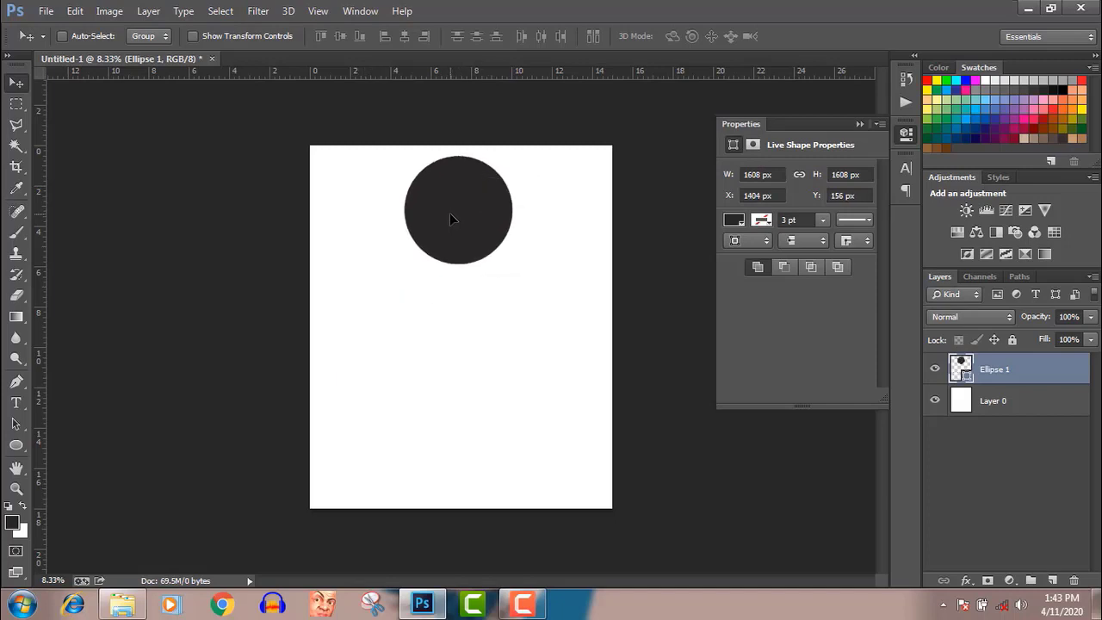
{"action": "left_click", "coordinate": [1016, 412], "text": "shift"}
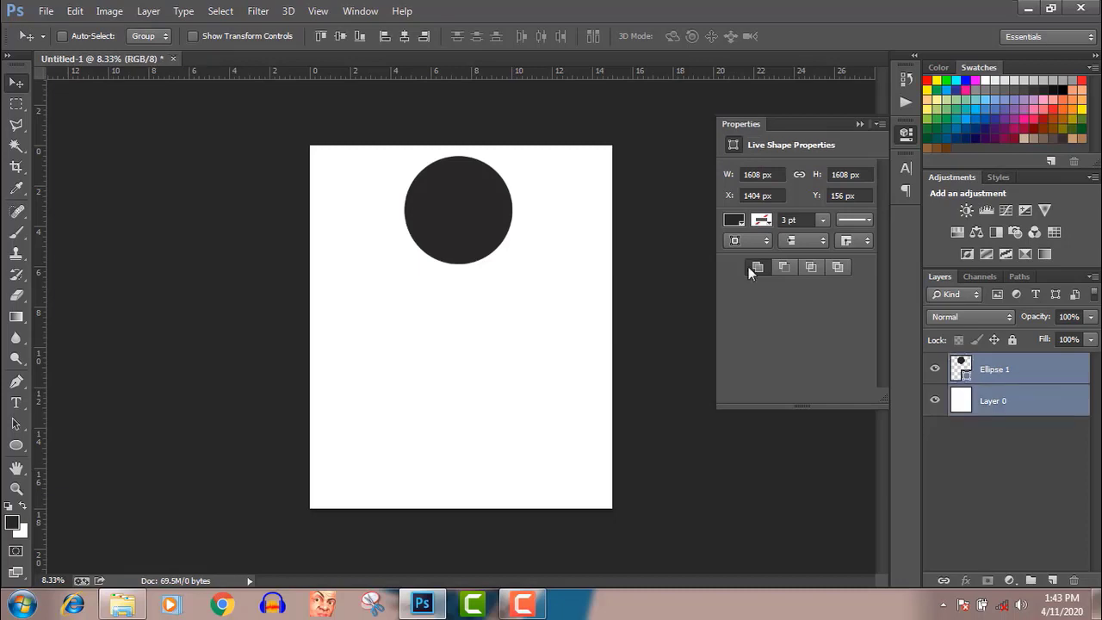
{"action": "left_click", "coordinate": [402, 37]}
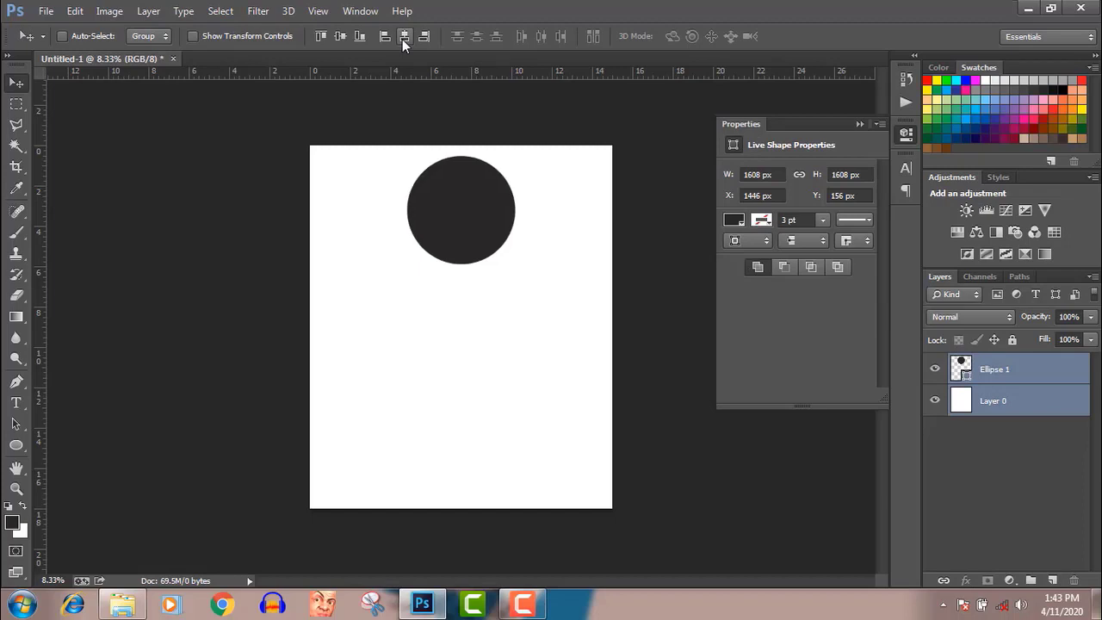
- Duplicate the circle twice straight down, placing the copies at about Y 1992 px and Y 3696 px
{"action": "left_click", "coordinate": [1012, 376]}
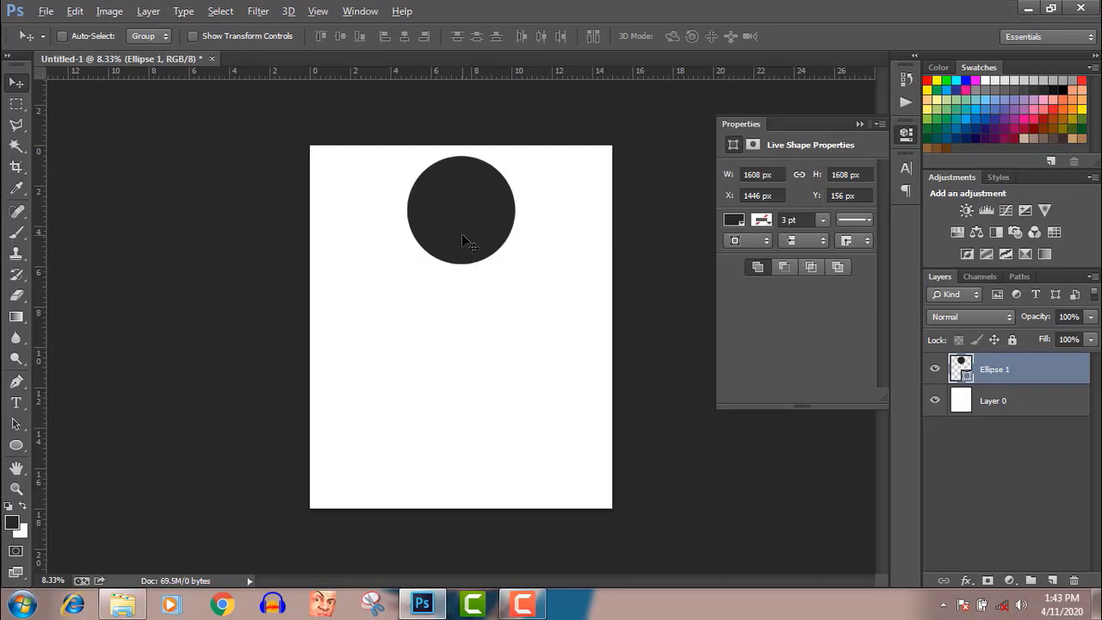
{"action": "left_click_drag", "start_coordinate": [463, 239], "coordinate": [465, 365]}
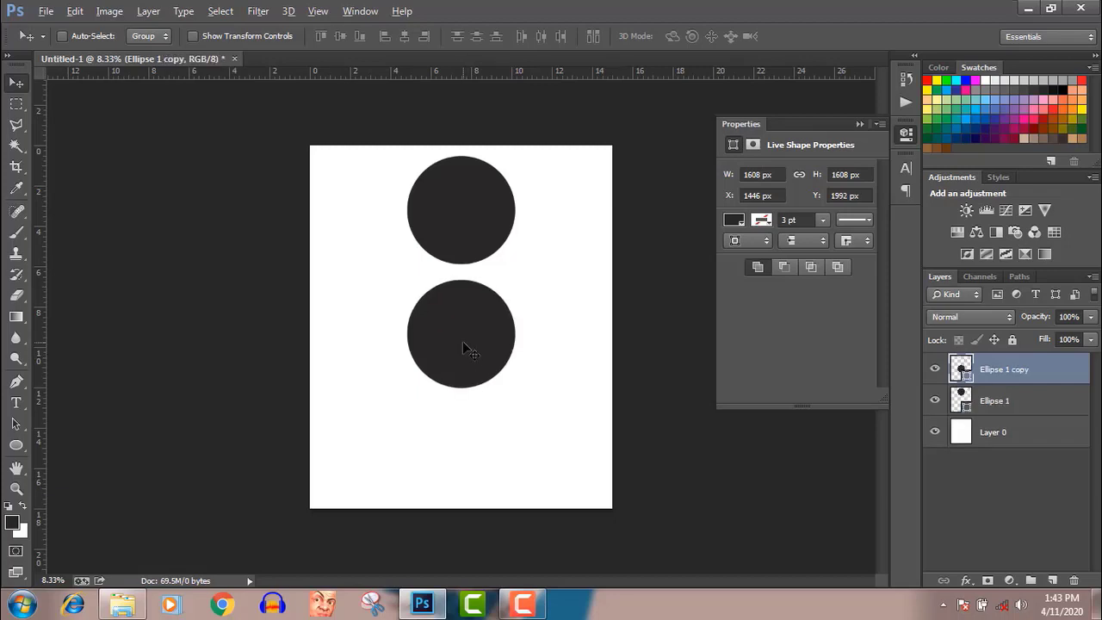
{"action": "key", "text": "alt"}
{"action": "key", "text": "alt"}
{"action": "left_click_drag", "start_coordinate": [463, 330], "coordinate": [455, 443]}
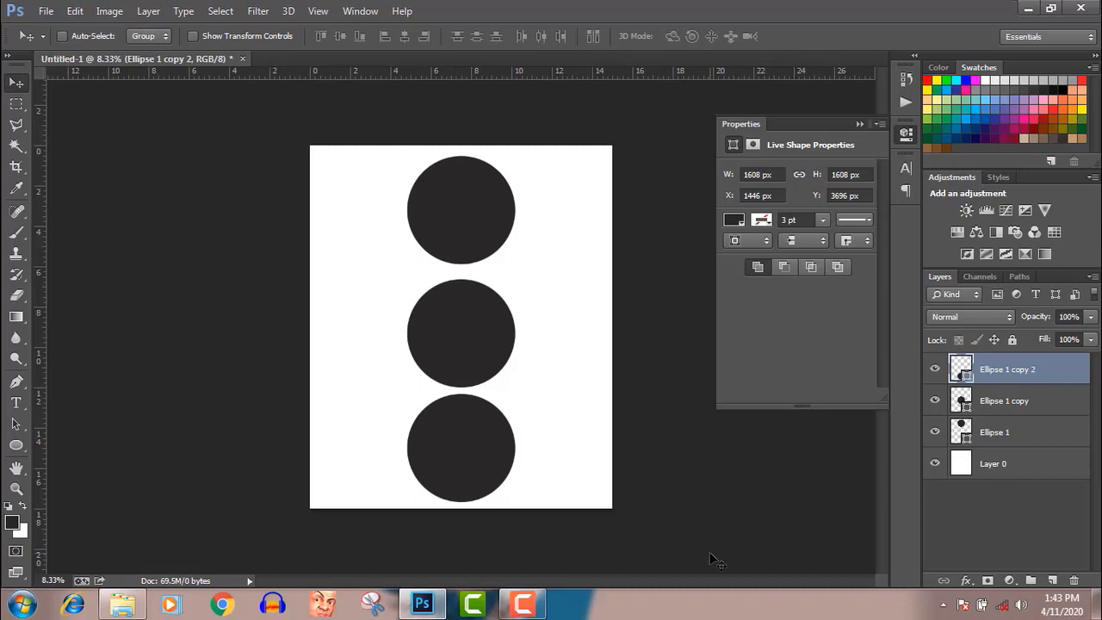
- Nudge the middle circle up to about Y 1920 px to even out the spacing between the three circles
{"action": "left_click", "coordinate": [1016, 402]}
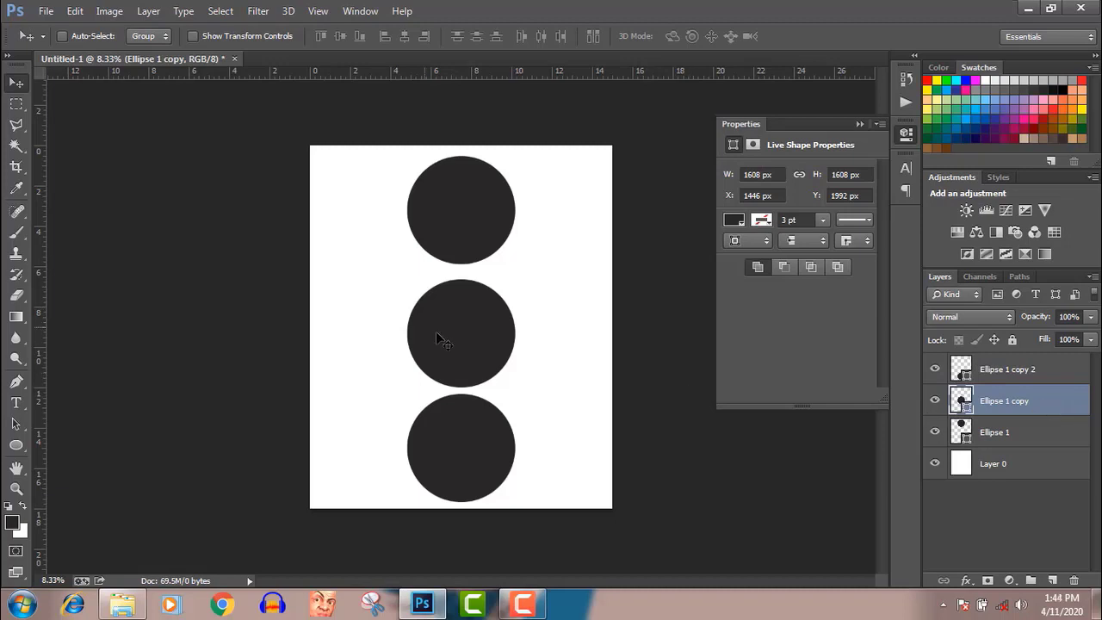
{"action": "right_click", "coordinate": [462, 345]}
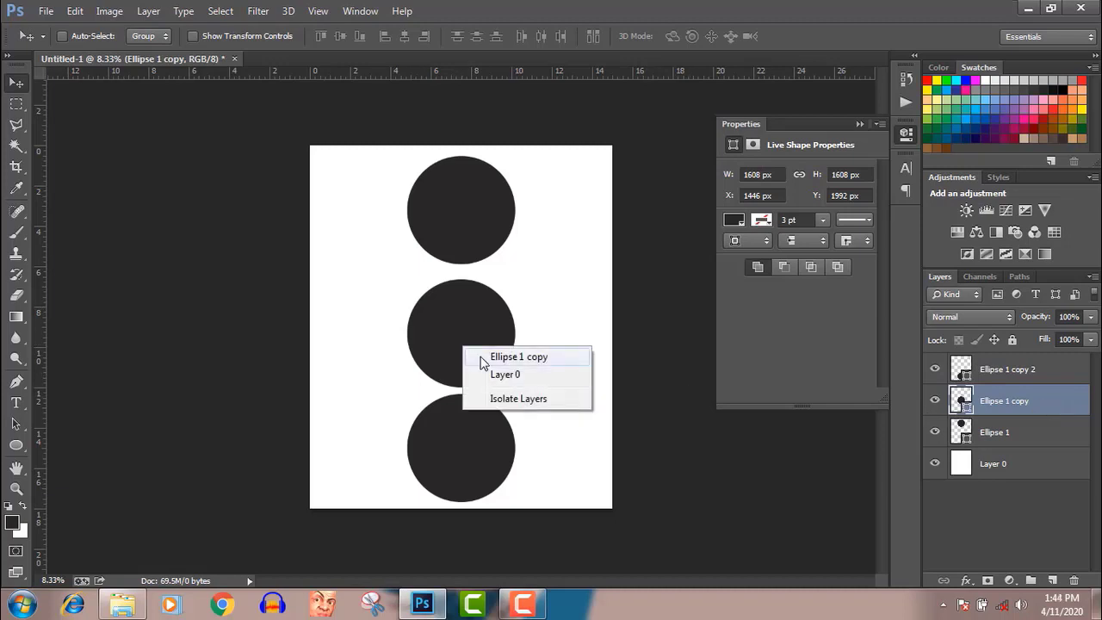
{"action": "left_click", "coordinate": [480, 357]}
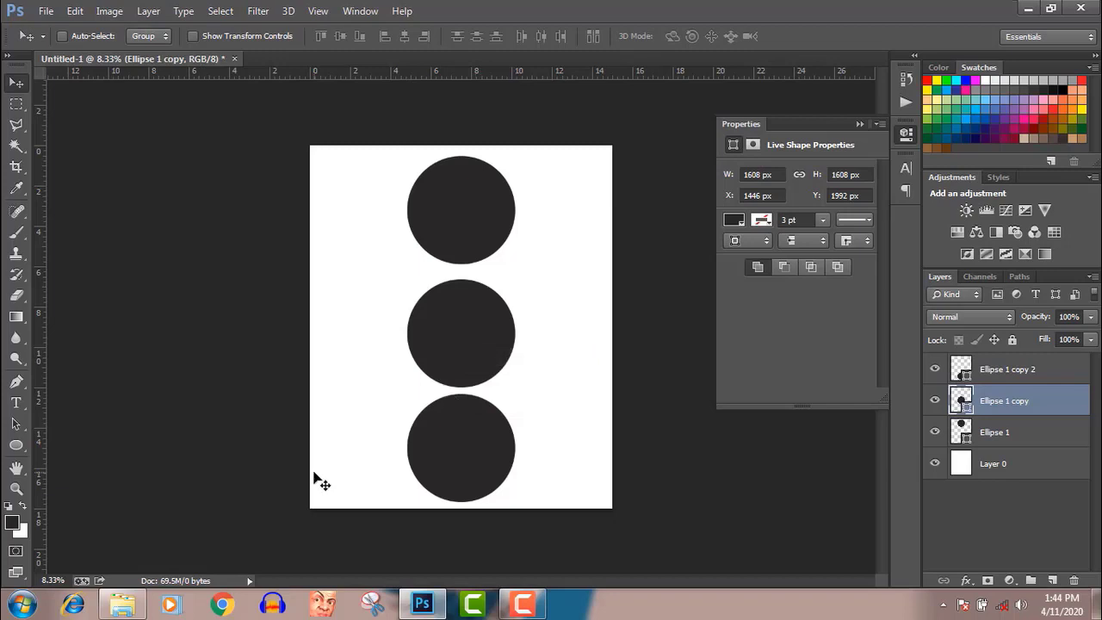
{"action": "key", "text": "Up"}
{"action": "key", "text": "Up"}
{"action": "key", "text": "Up"}
{"action": "key", "text": "Up"}
{"action": "key", "text": "Up"}
{"action": "key", "text": "Up"}
{"action": "key", "text": "Up"}
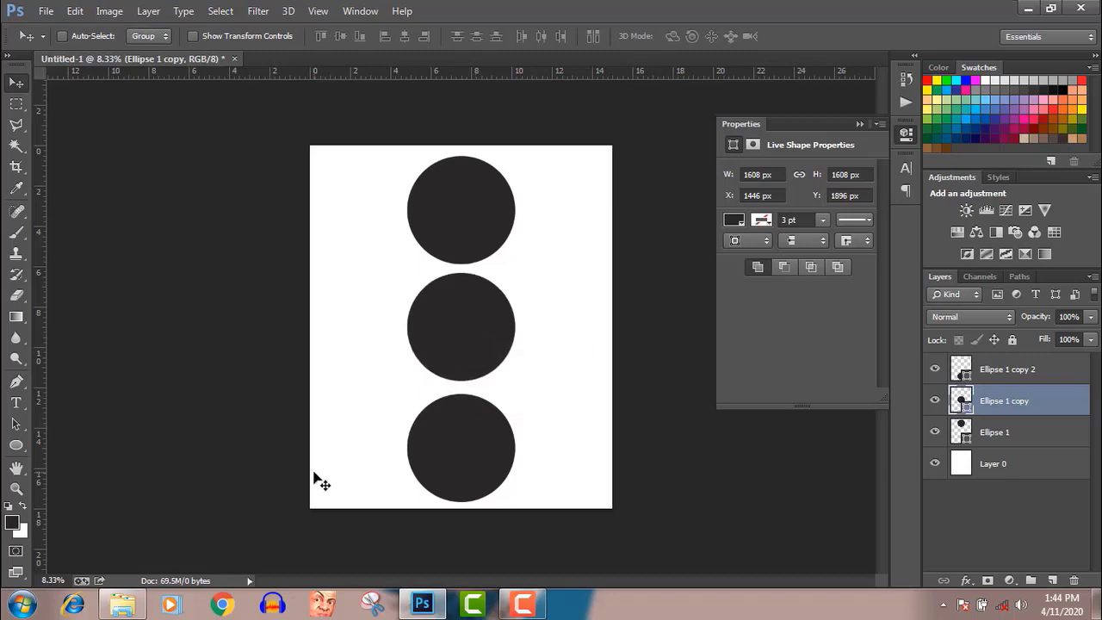
{"action": "key", "text": "Down"}
{"action": "key", "text": "Down"}
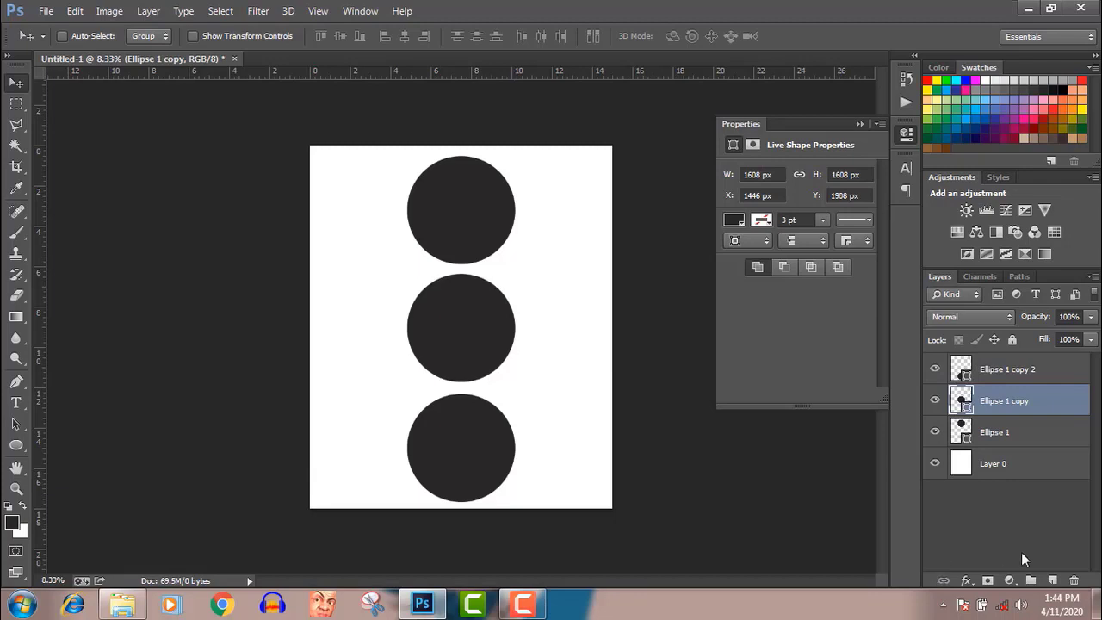
- Align the horizontal centers of the middle circle and the bottom circle, one after the other, with the white layer
{"action": "left_click", "coordinate": [1023, 464], "text": "ctrl"}
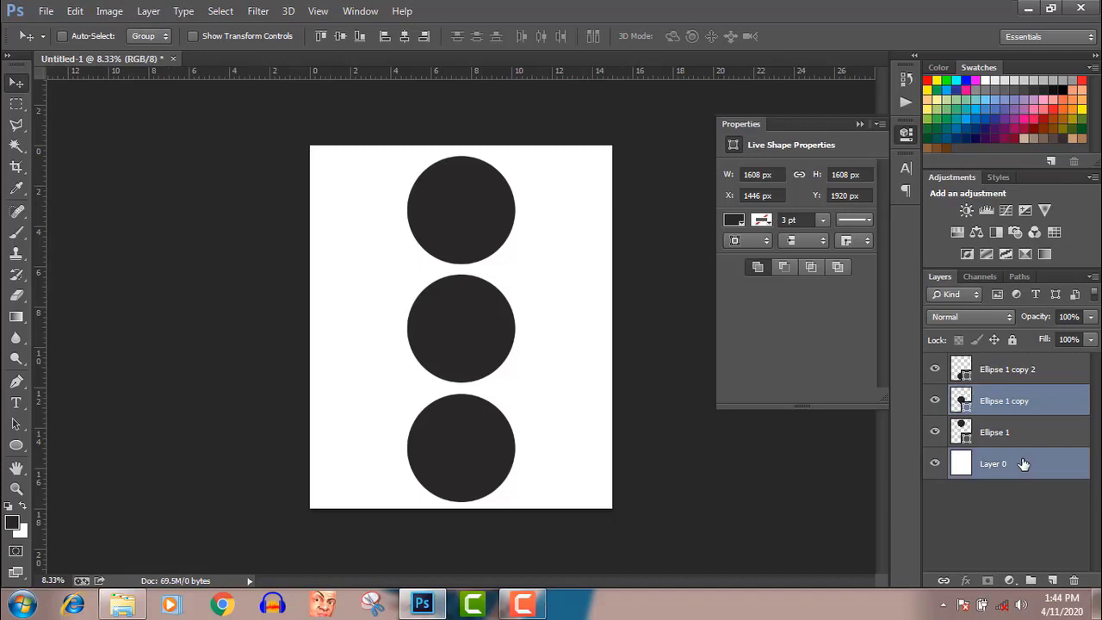
{"action": "left_click", "coordinate": [405, 40]}
{"action": "left_click", "coordinate": [1023, 370]}
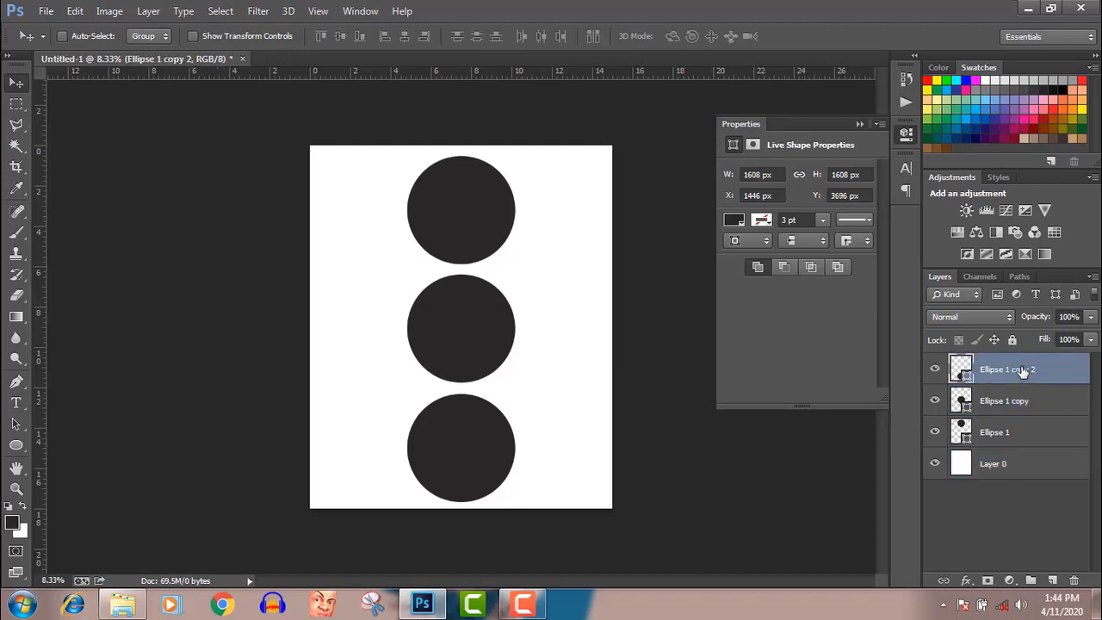
{"action": "left_click", "coordinate": [1020, 471], "text": "ctrl"}
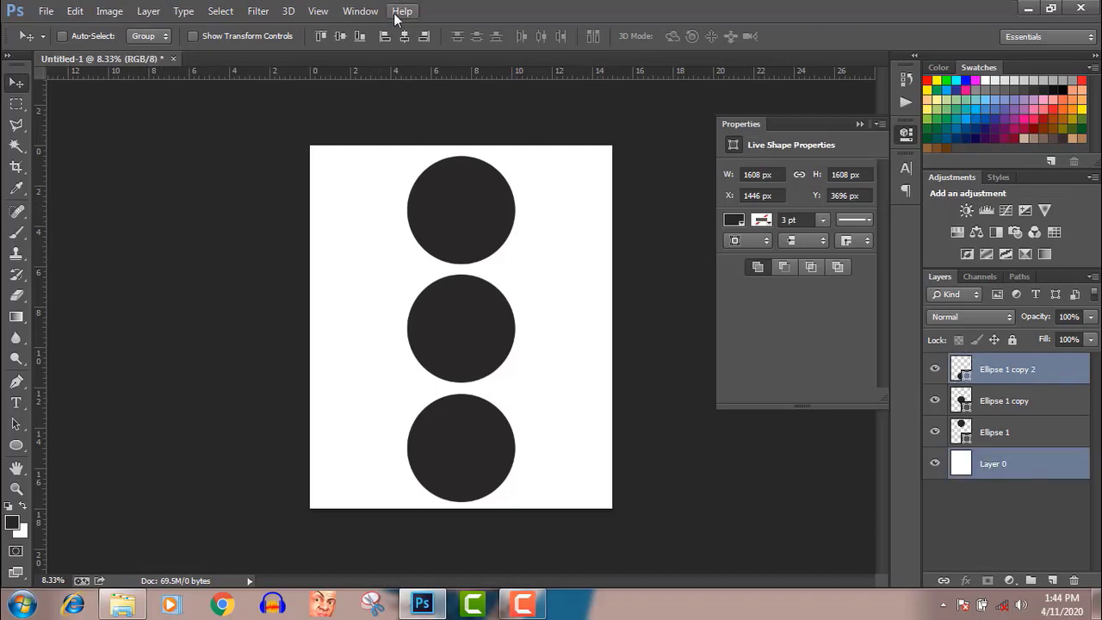
{"action": "left_click", "coordinate": [404, 38]}
- Make the top circle's layer, Ellipse 1, the active layer and switch to Windows Explorer
{"action": "left_click", "coordinate": [1049, 443]}
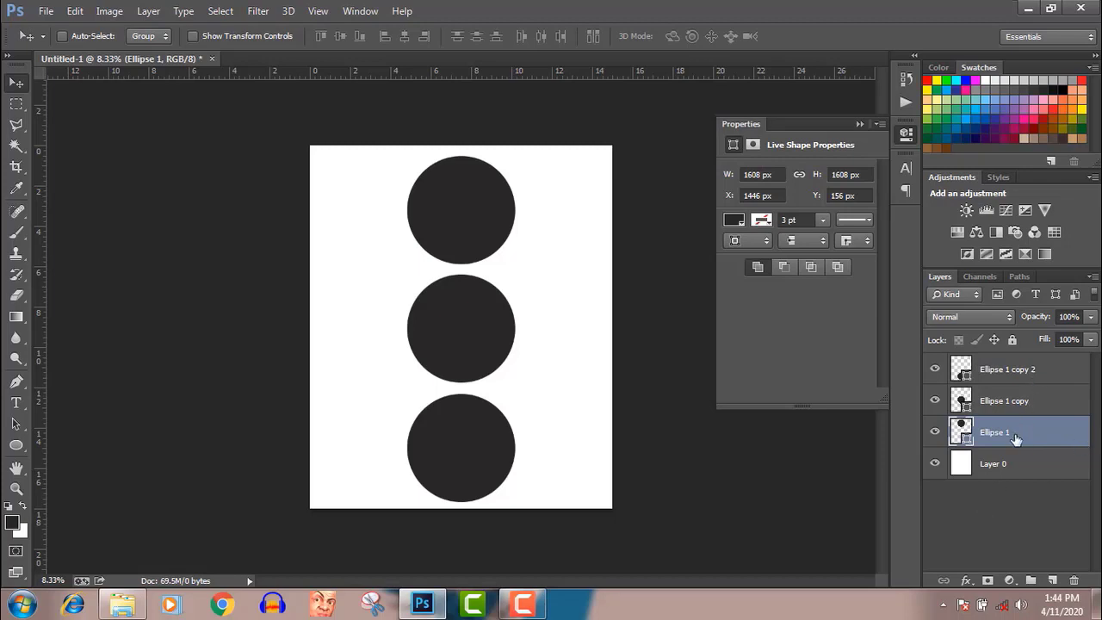
{"action": "left_click", "coordinate": [121, 607]}
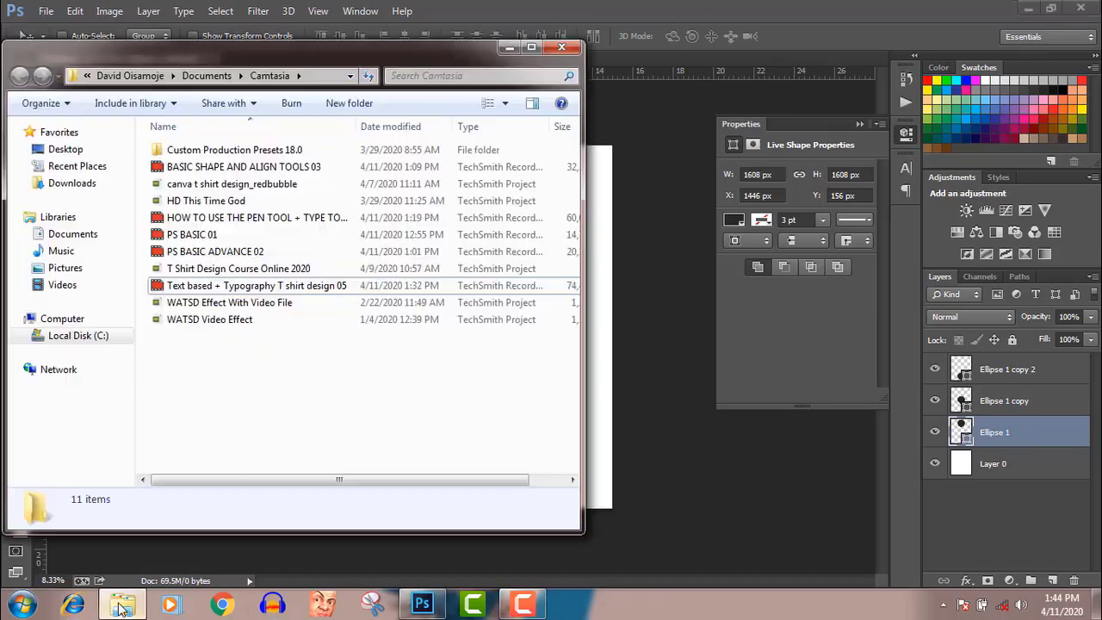
{"action": "right_click", "coordinate": [63, 194]}
{"action": "left_click", "coordinate": [89, 218]}
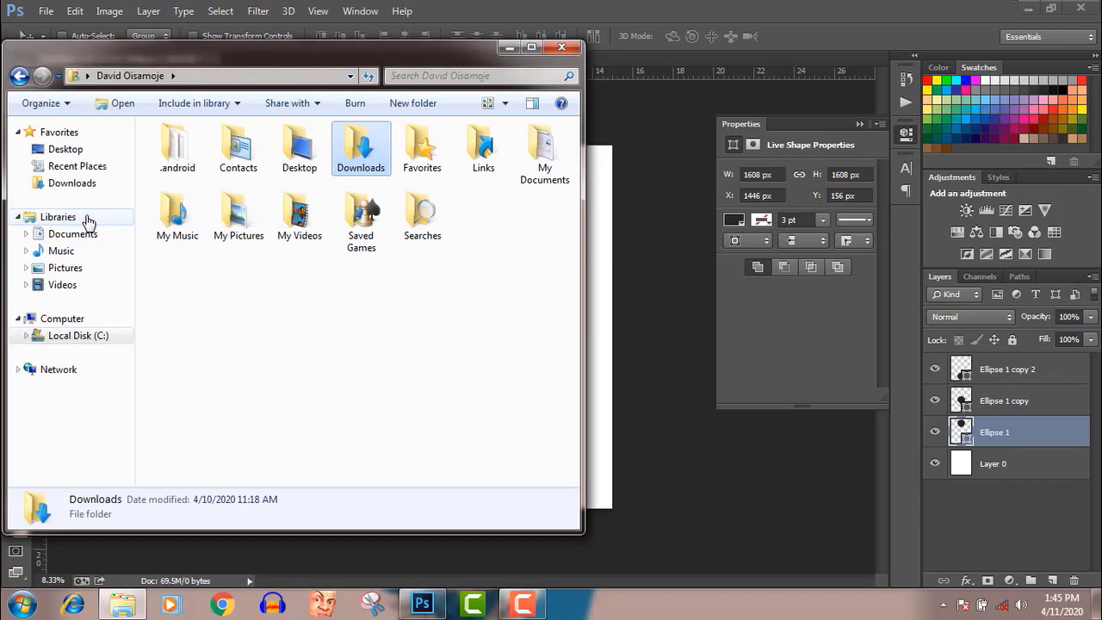
{"action": "left_click", "coordinate": [19, 75]}
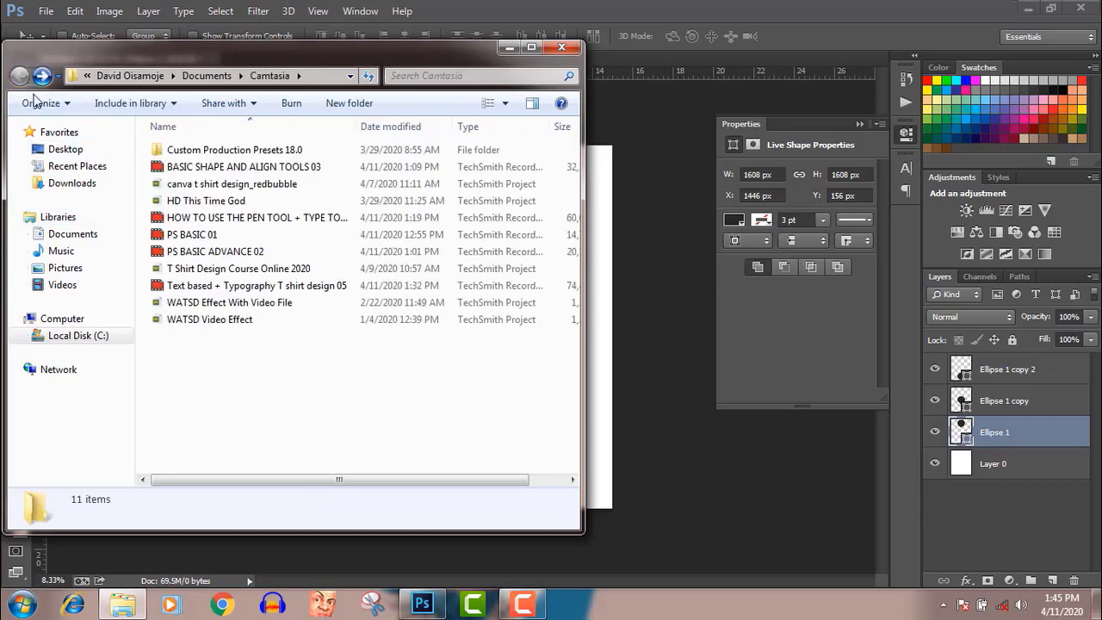
{"action": "right_click", "coordinate": [78, 184]}
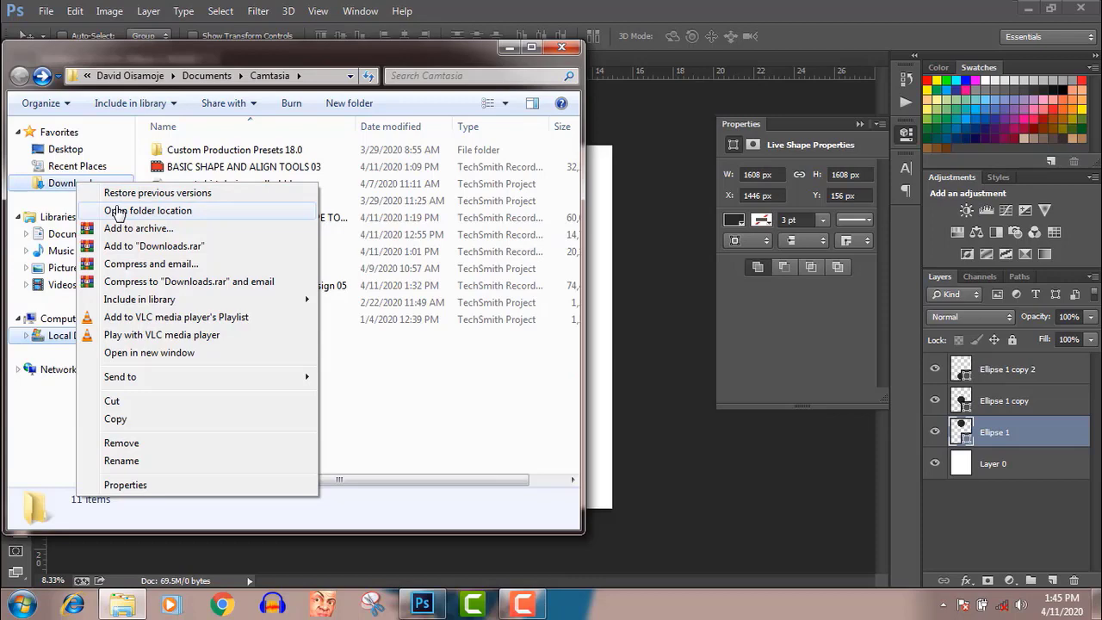
{"action": "left_click", "coordinate": [118, 211]}
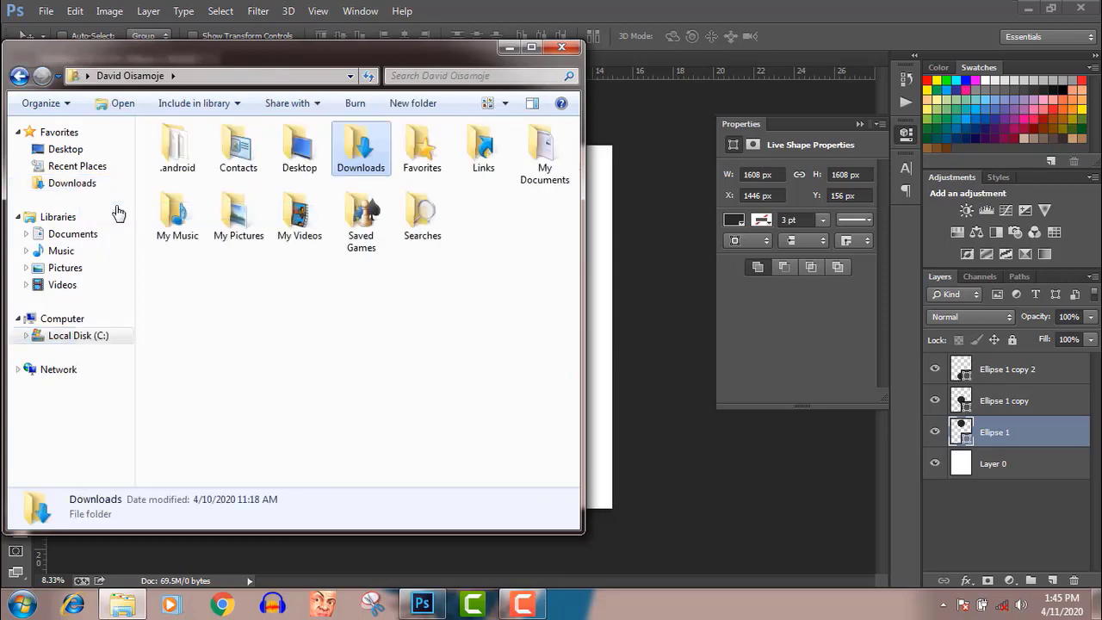
{"action": "left_click", "coordinate": [19, 76]}
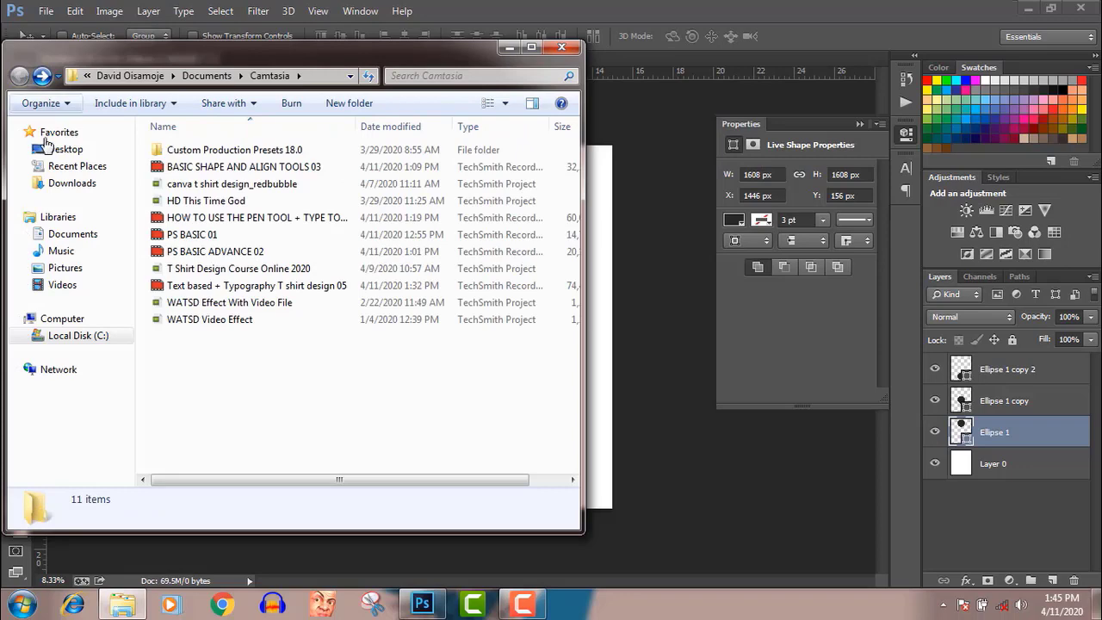
- Open the Downloads folder in a separate window from its parent location, and return the original window to the Camtasia folder
{"action": "right_click", "coordinate": [75, 183]}
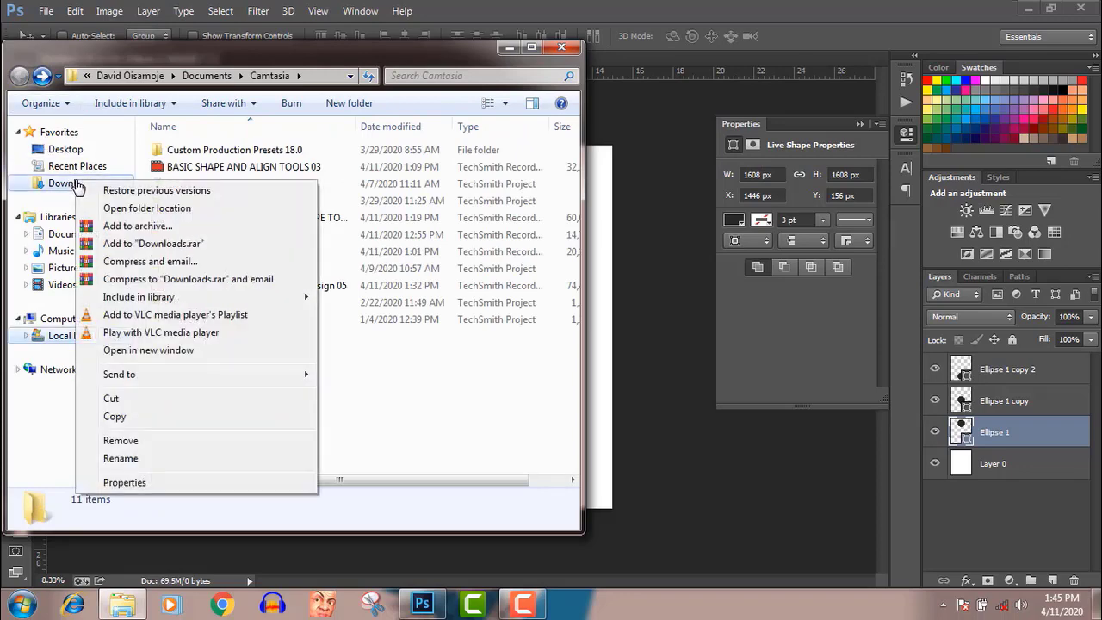
{"action": "left_click", "coordinate": [114, 208]}
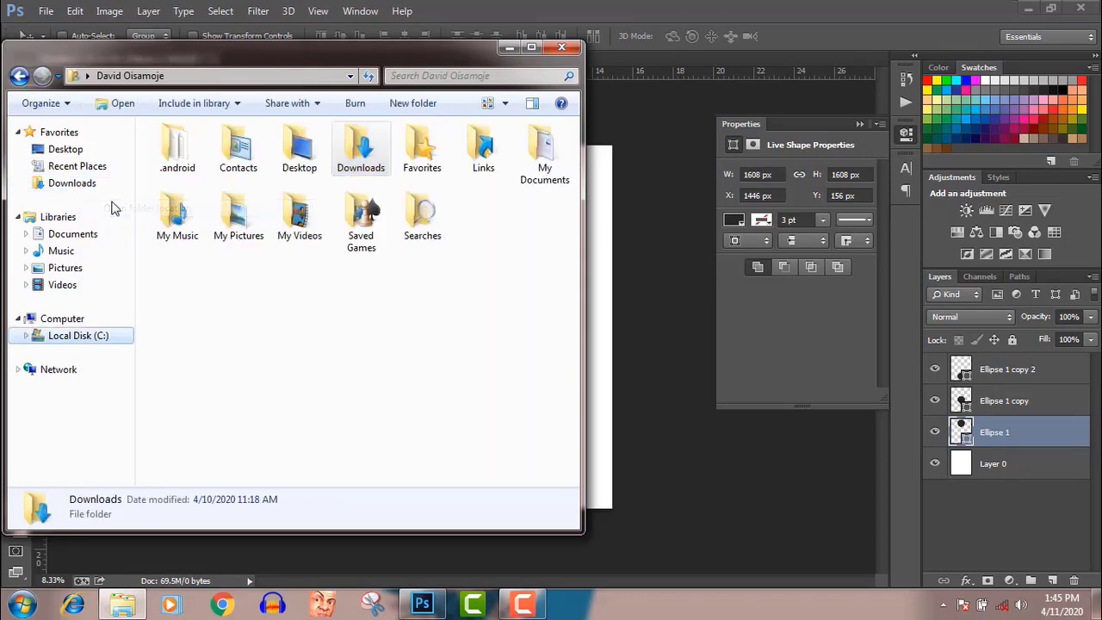
{"action": "right_click", "coordinate": [359, 157]}
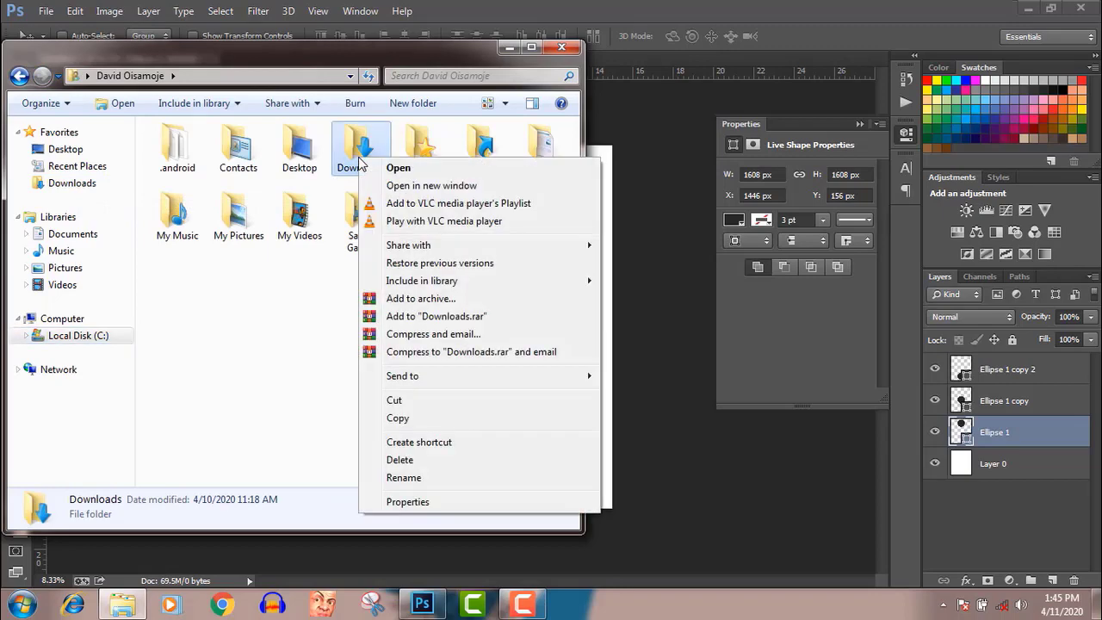
{"action": "left_click", "coordinate": [386, 186]}
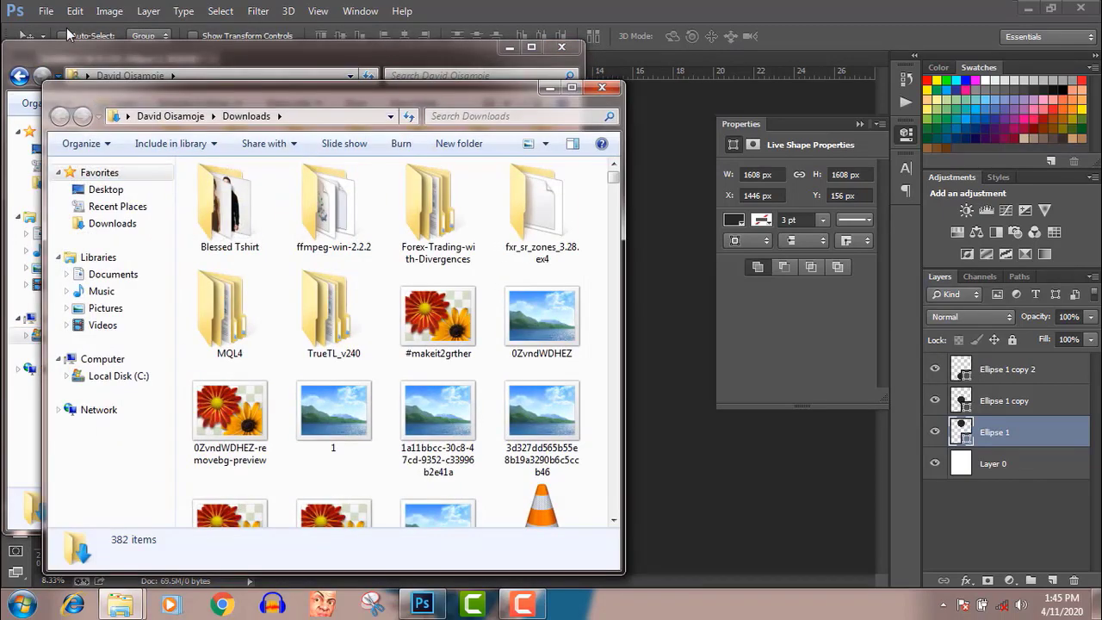
{"action": "left_click", "coordinate": [70, 54]}
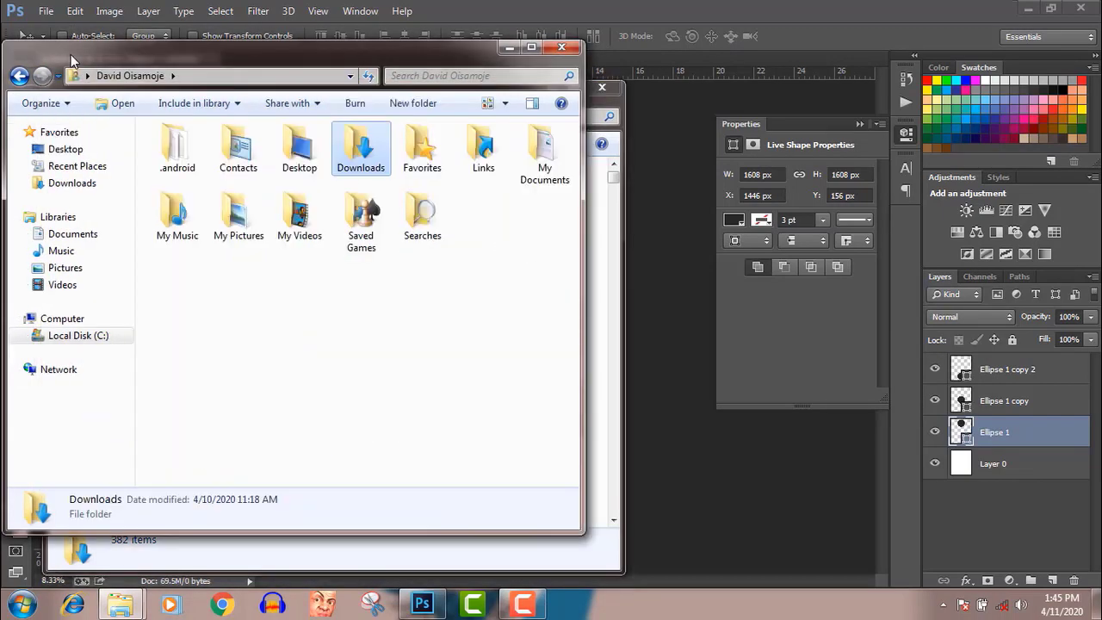
{"action": "left_click", "coordinate": [18, 77]}
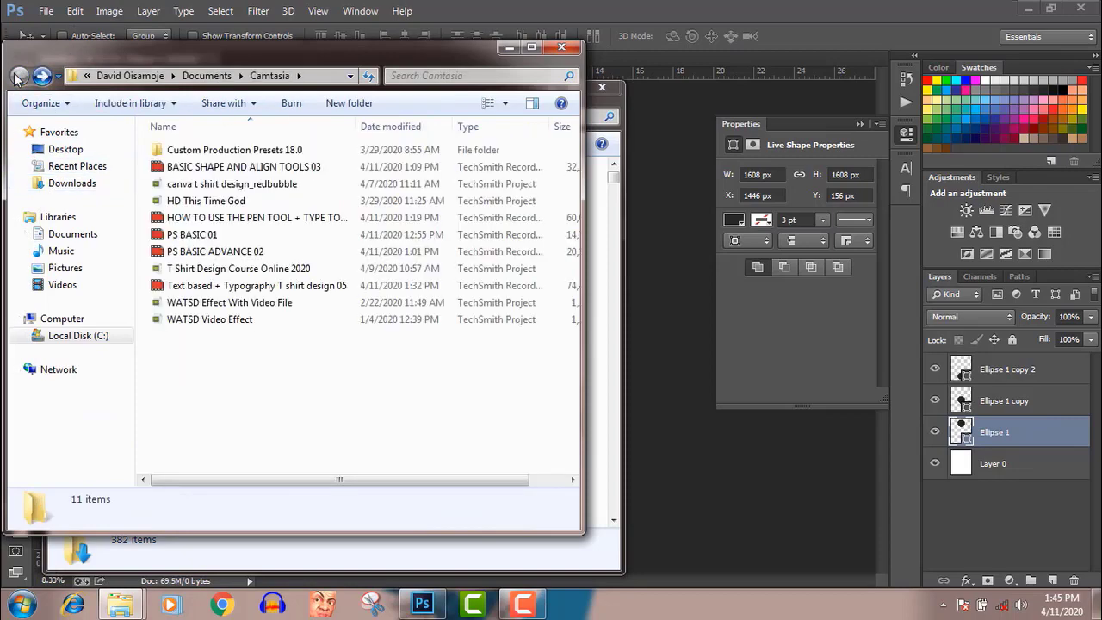
- Find the dog (1) image in the Downloads folder and place it into the Photoshop document above the Ellipse 1 layer
{"action": "left_click", "coordinate": [608, 111]}
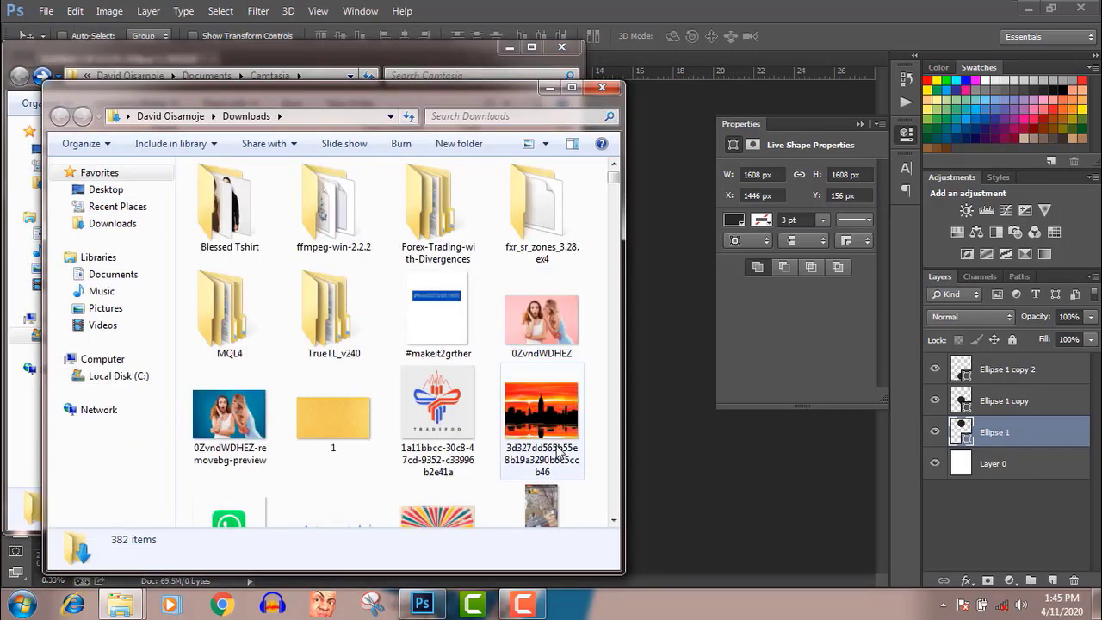
{"action": "left_click", "coordinate": [541, 420]}
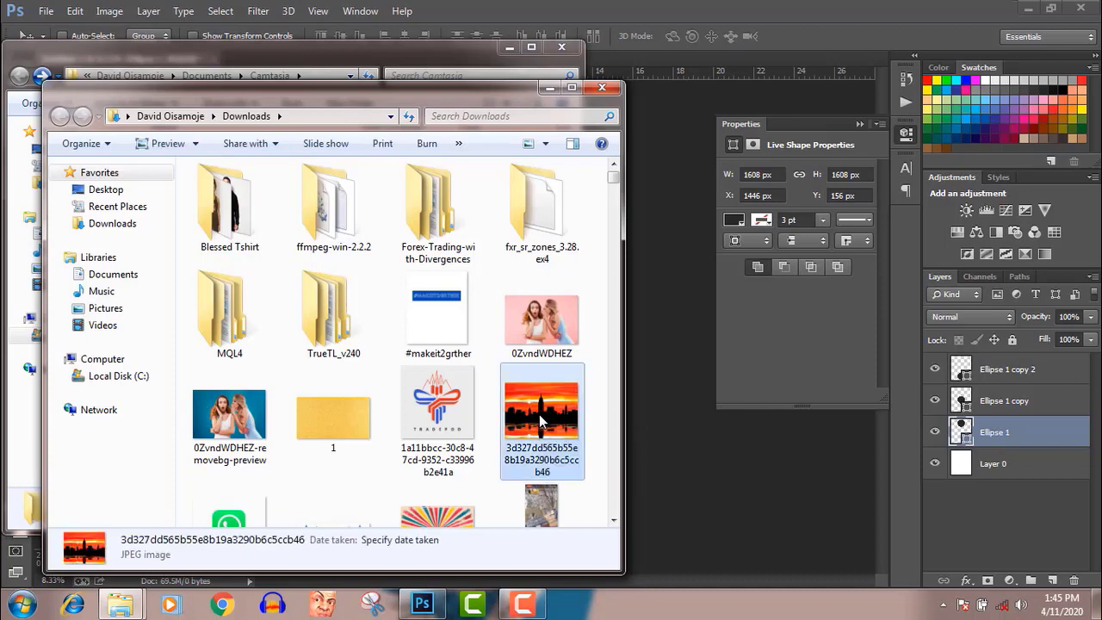
{"action": "key", "text": "d"}
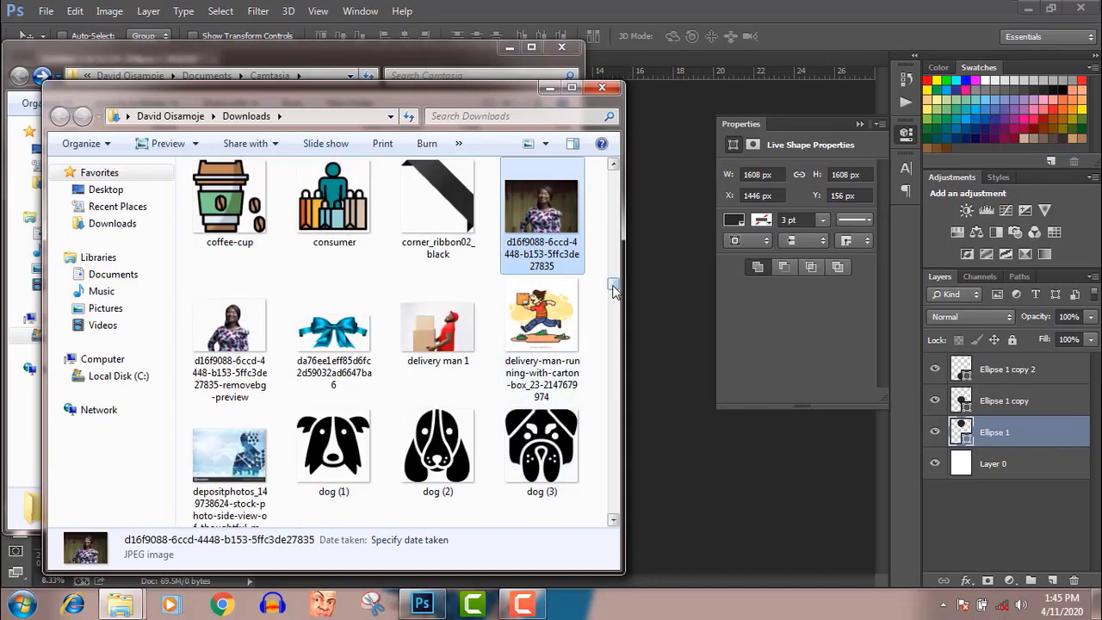
{"action": "mouse_move", "coordinate": [614, 291]}
{"action": "left_mouse_down"}
{"action": "mouse_move", "coordinate": [614, 306]}
{"action": "mouse_move", "coordinate": [614, 294]}
{"action": "left_mouse_up"}
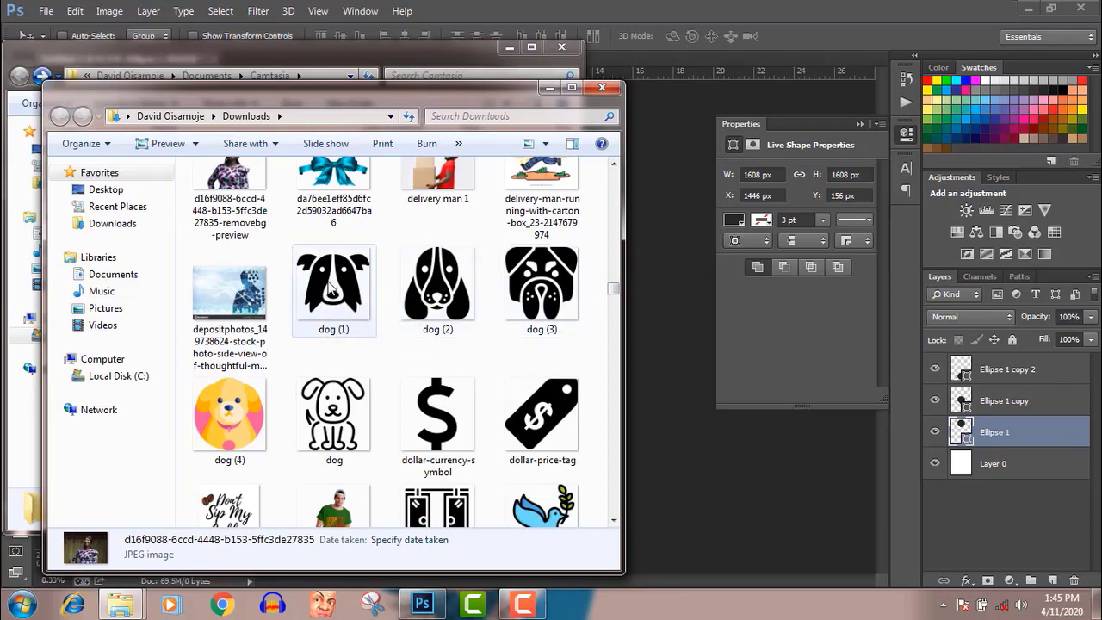
{"action": "left_click", "coordinate": [331, 288]}
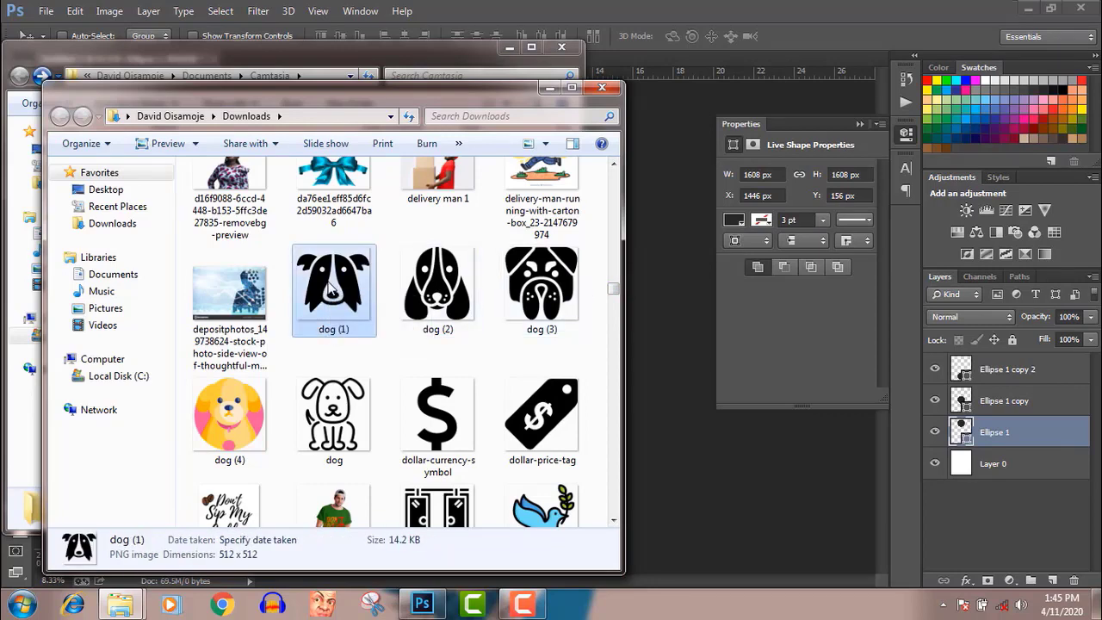
{"action": "left_click_drag", "start_coordinate": [329, 284], "coordinate": [672, 415]}
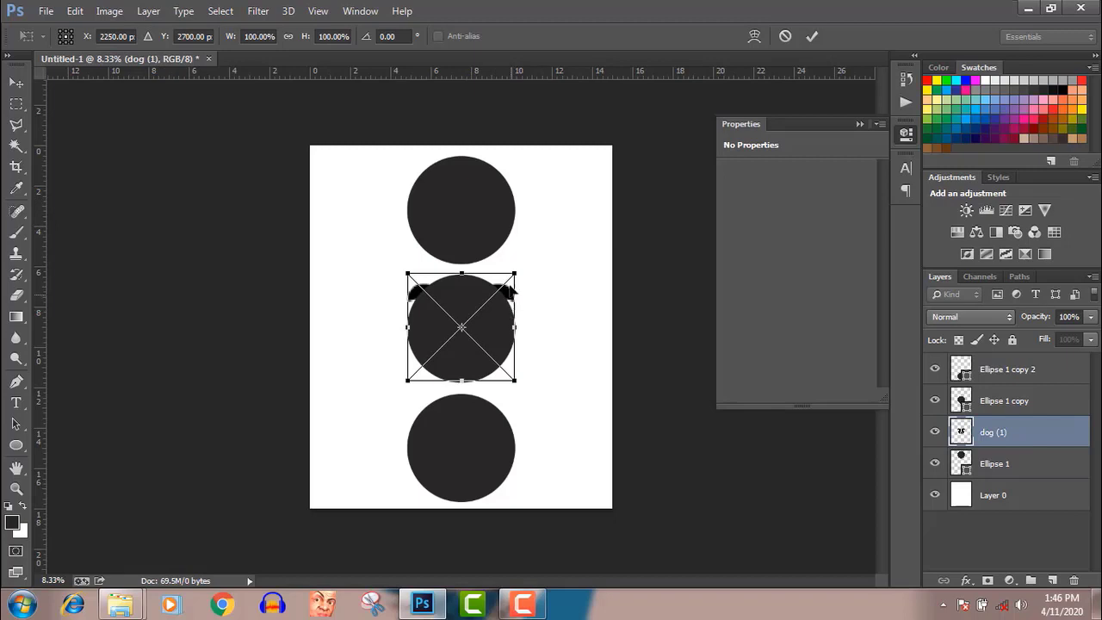
- Move the dog (1) image onto the top circle, scale it to about 88.75%, center it at about X 2250, Y 1054 px and commit
{"action": "left_click_drag", "start_coordinate": [509, 286], "coordinate": [509, 184]}
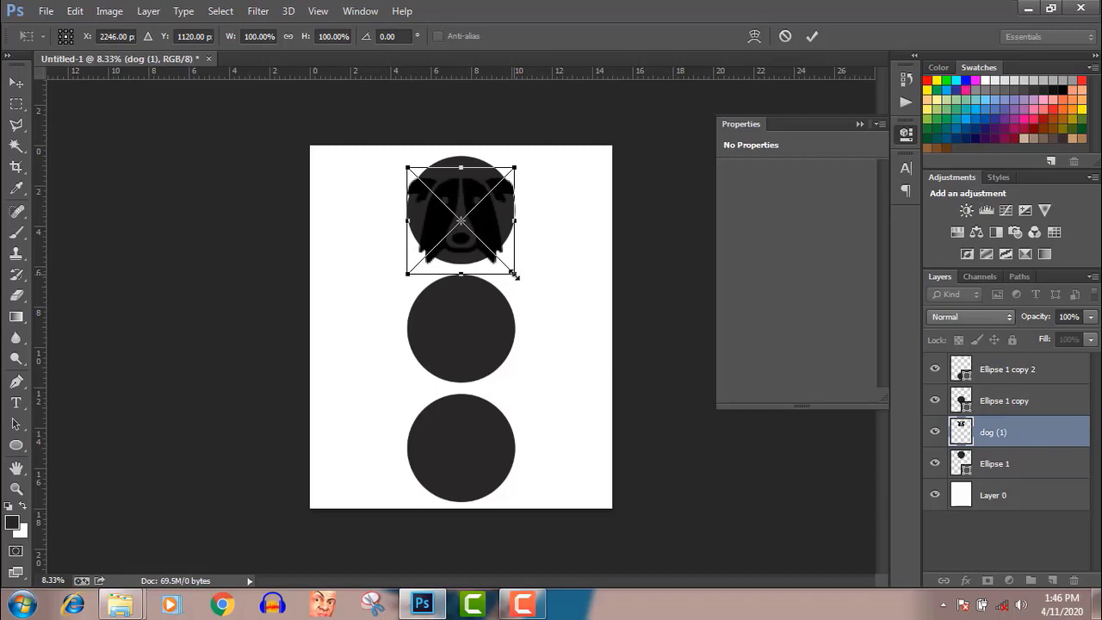
{"action": "left_click_drag", "start_coordinate": [513, 274], "coordinate": [486, 219]}
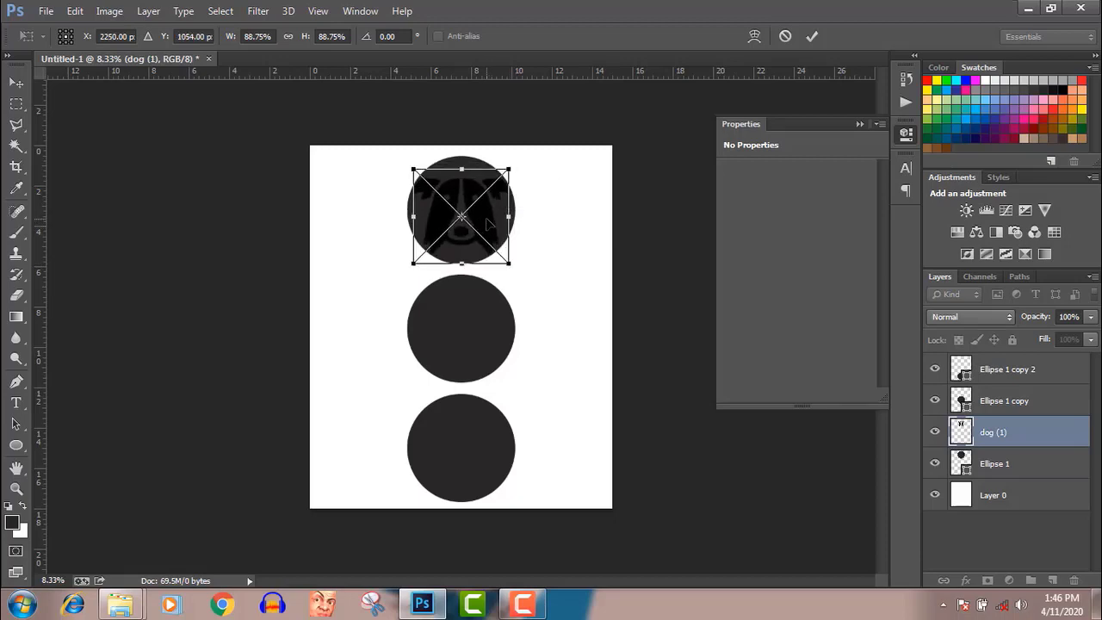
{"action": "key", "text": "Return"}
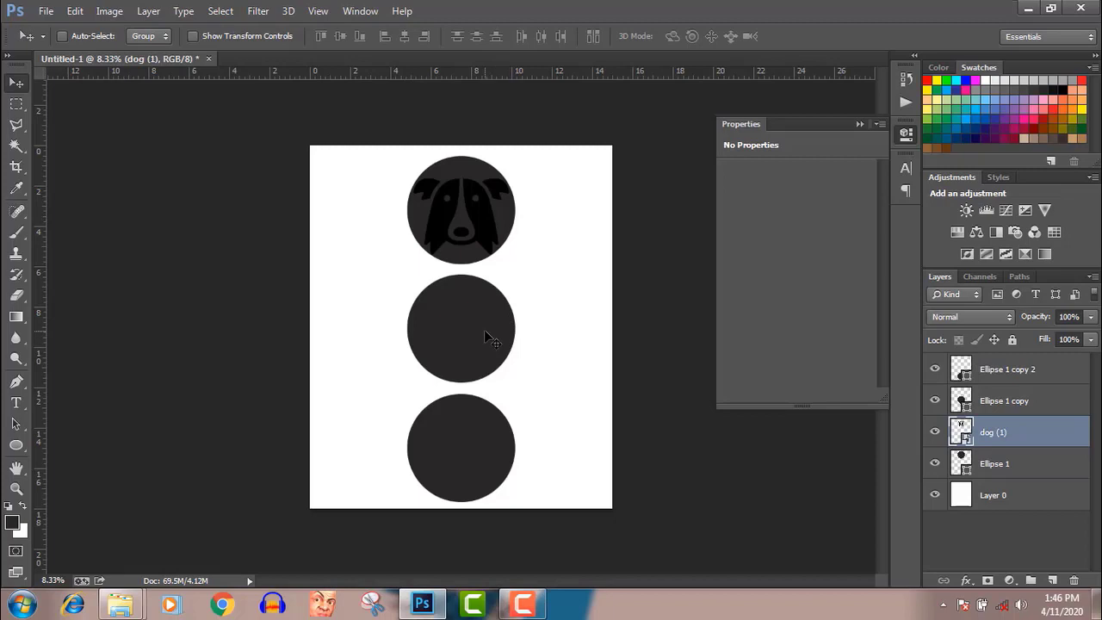
- Select the middle circle's layer, Ellipse 1 copy, and hide and show it again to identify its circle
{"action": "left_click", "coordinate": [1023, 400]}
{"action": "left_click", "coordinate": [935, 401]}
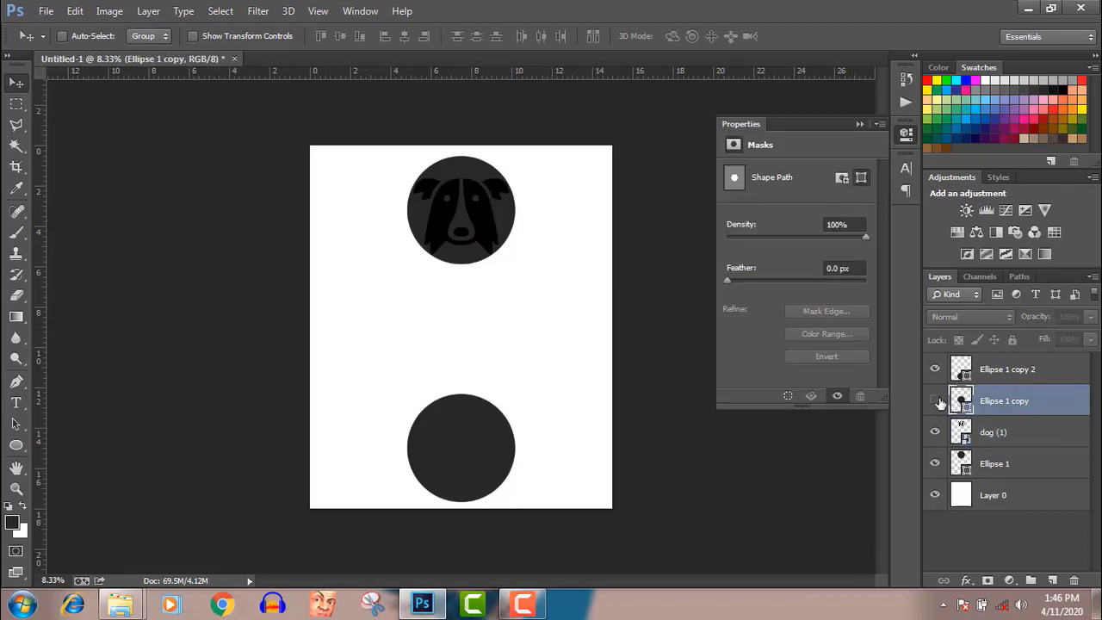
{"action": "left_click", "coordinate": [935, 400]}
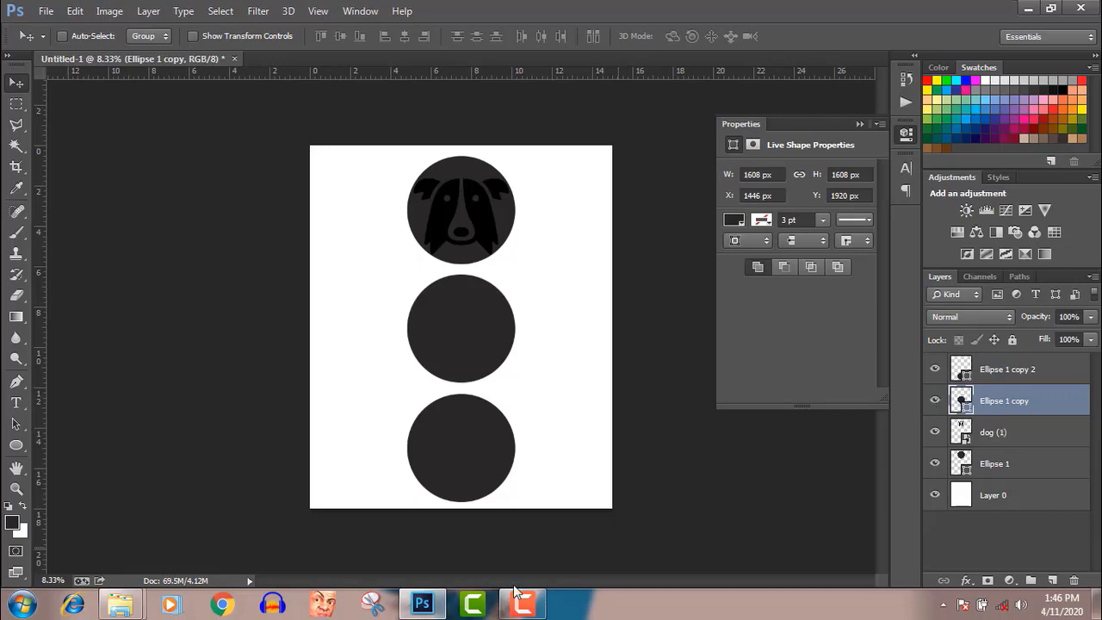
- Place the dog (2) image from the Downloads folder over the middle circle and scale it down slightly to fit inside
{"action": "mouse_move", "coordinate": [120, 604]}
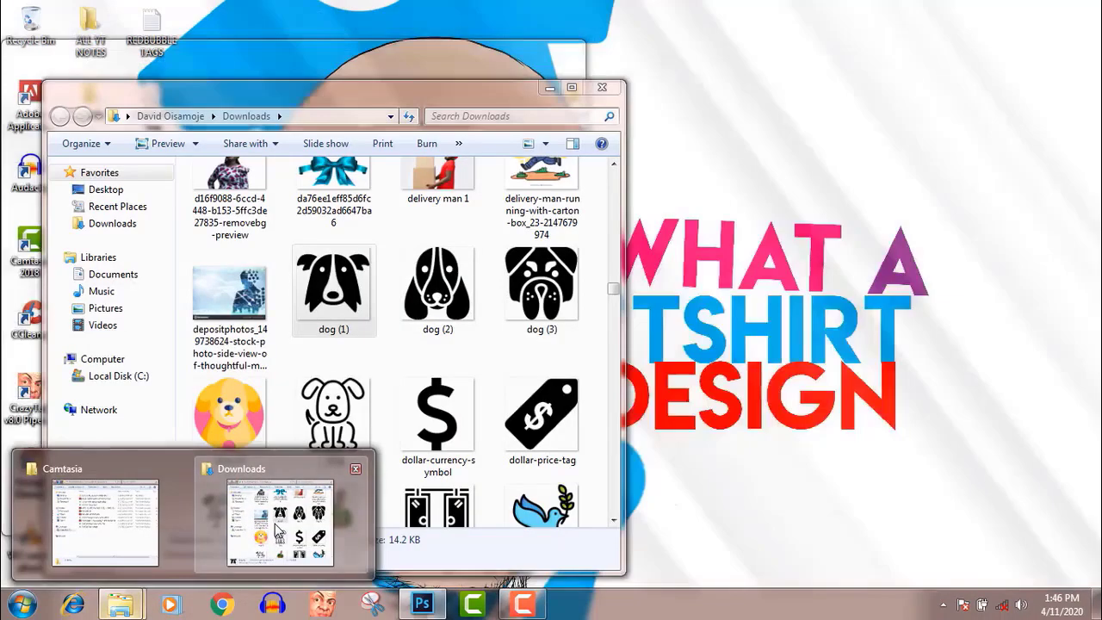
{"action": "left_click", "coordinate": [278, 532]}
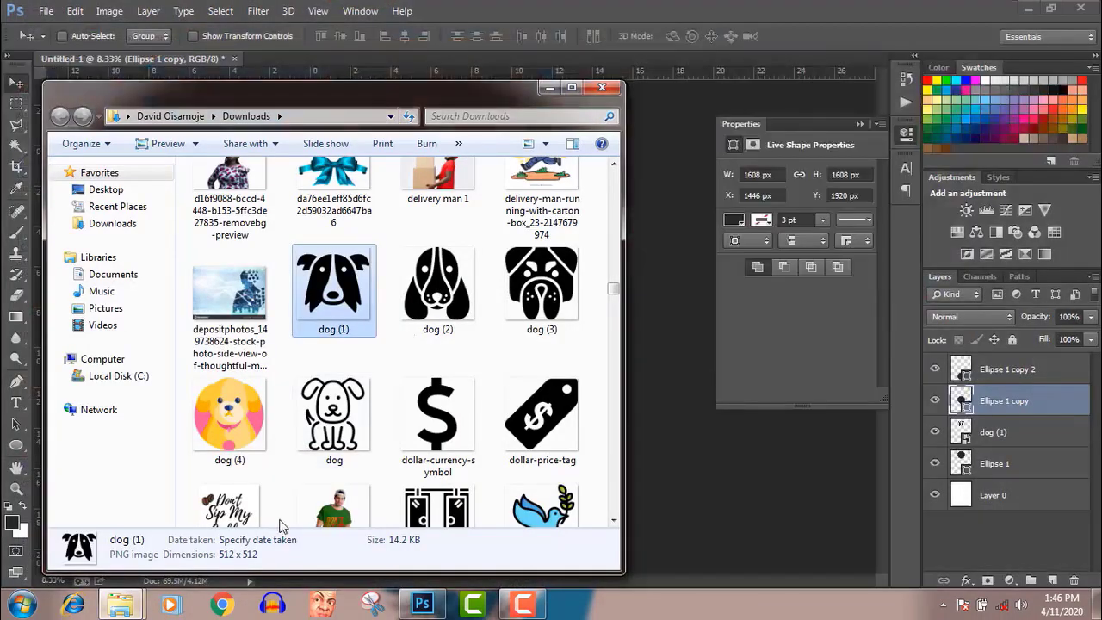
{"action": "left_click", "coordinate": [435, 292]}
{"action": "left_click_drag", "start_coordinate": [491, 286], "coordinate": [659, 308]}
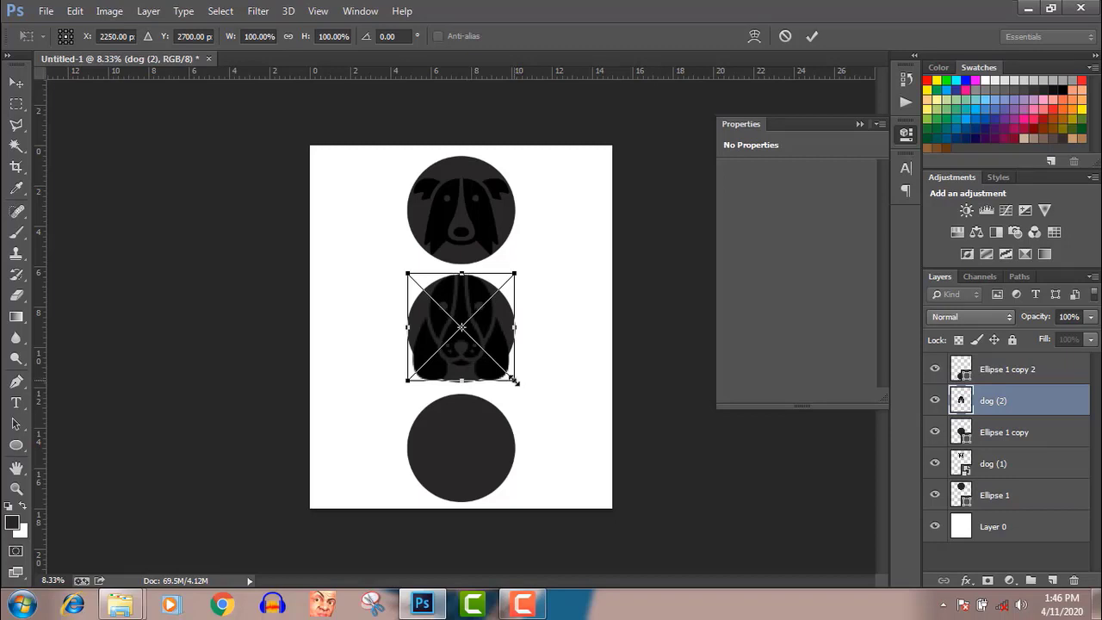
{"action": "left_click_drag", "start_coordinate": [515, 380], "coordinate": [510, 374]}
{"action": "key", "text": "Return"}
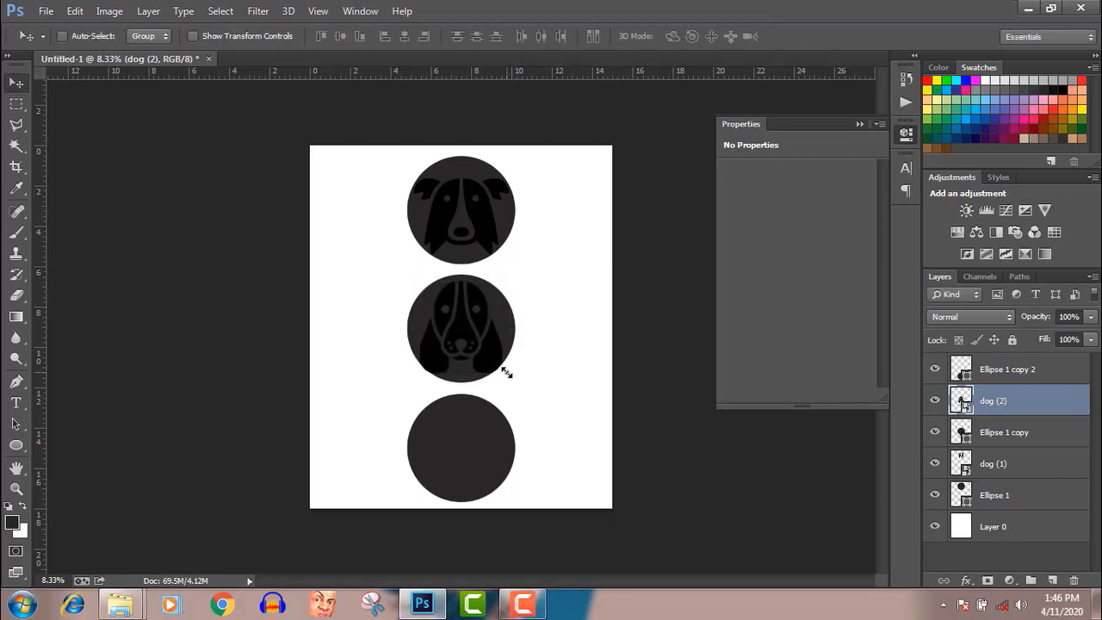
- Place the dog (3) image from the Downloads folder above the bottom circle's layer, Ellipse 1 copy 2
{"action": "left_click", "coordinate": [999, 370]}
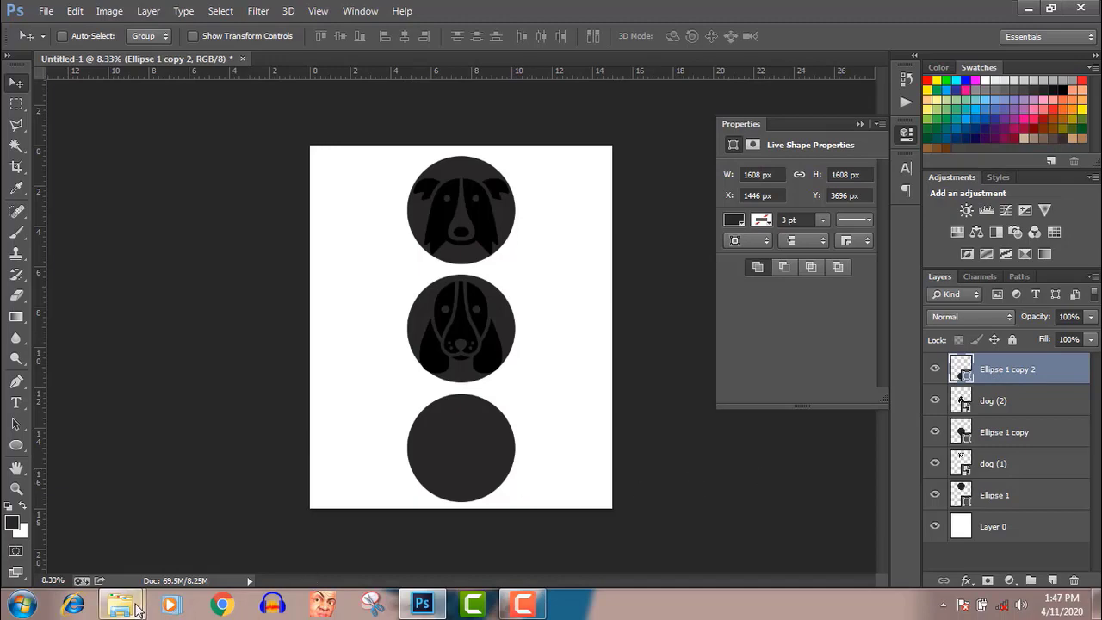
{"action": "mouse_move", "coordinate": [138, 608]}
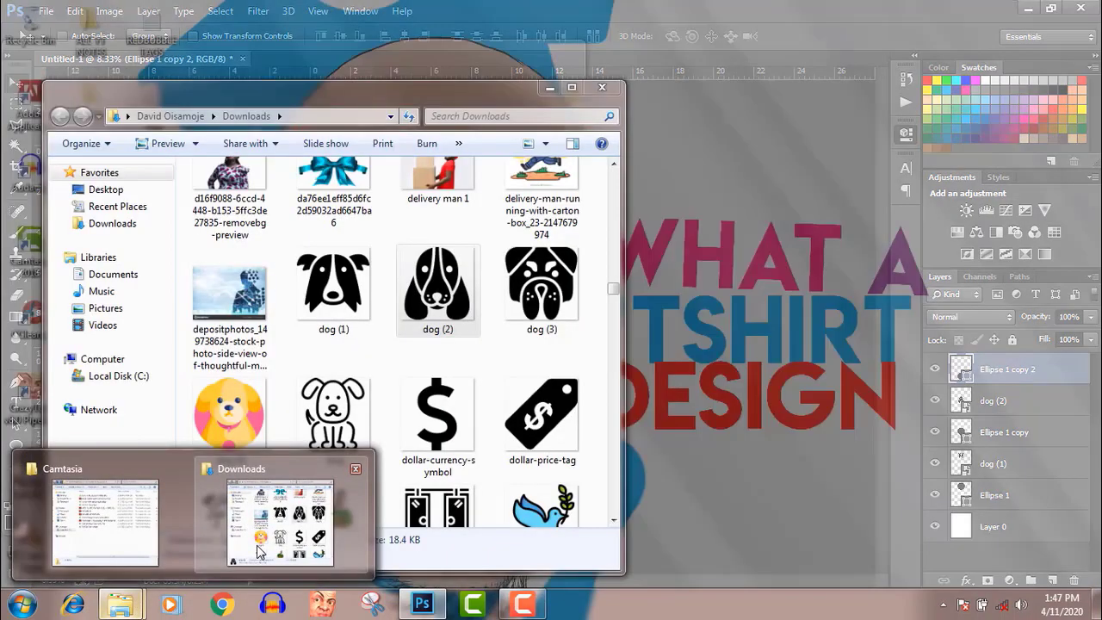
{"action": "left_click", "coordinate": [258, 551]}
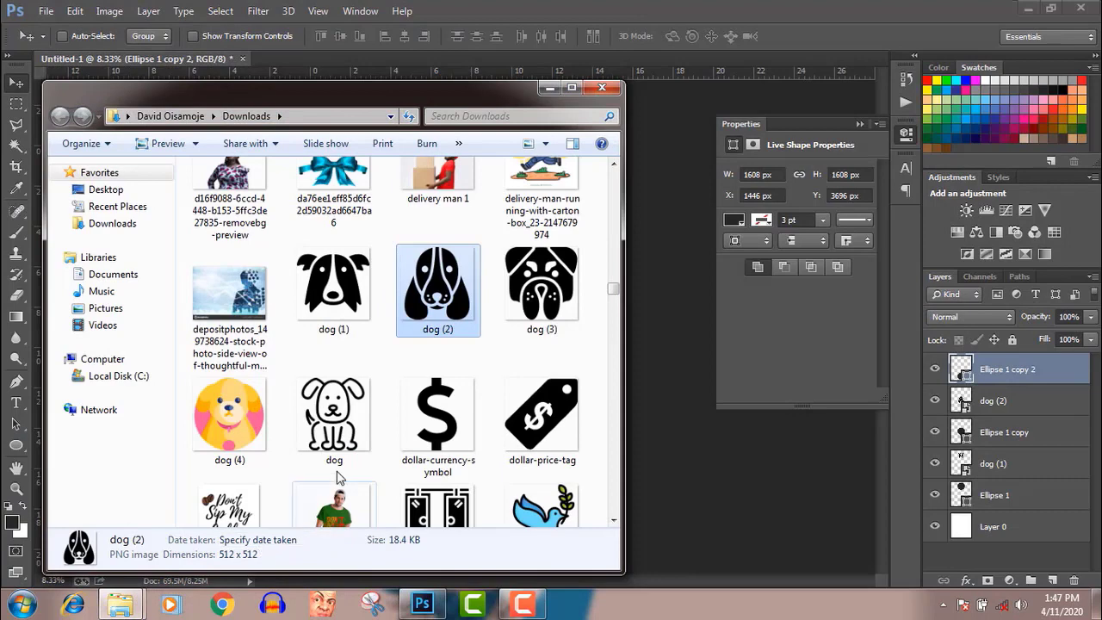
{"action": "left_click", "coordinate": [531, 305]}
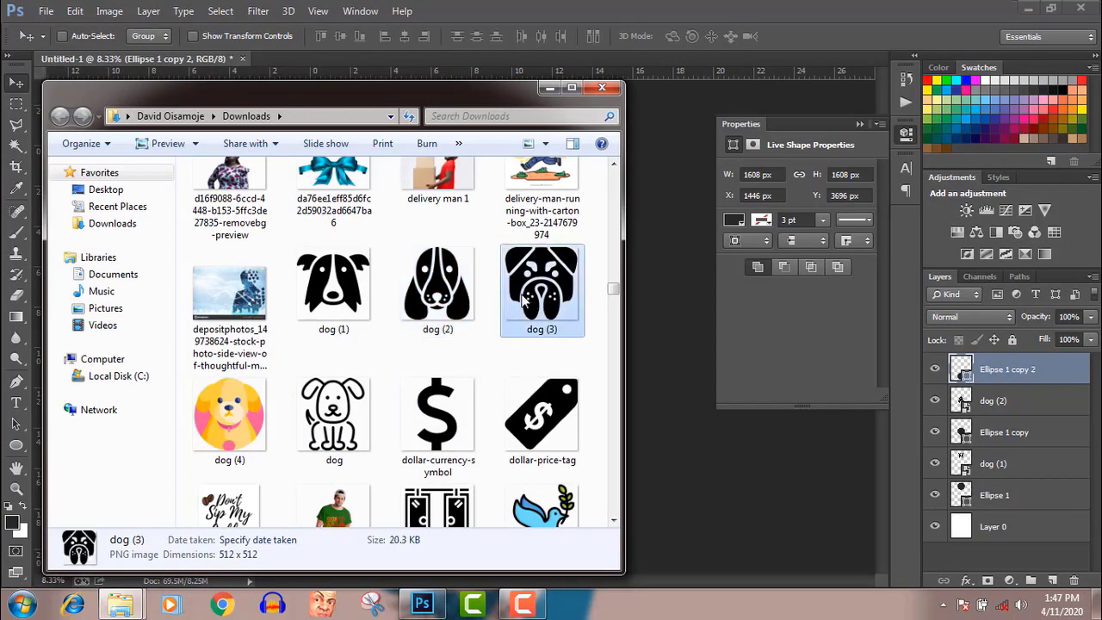
{"action": "left_click_drag", "start_coordinate": [526, 297], "coordinate": [685, 262]}
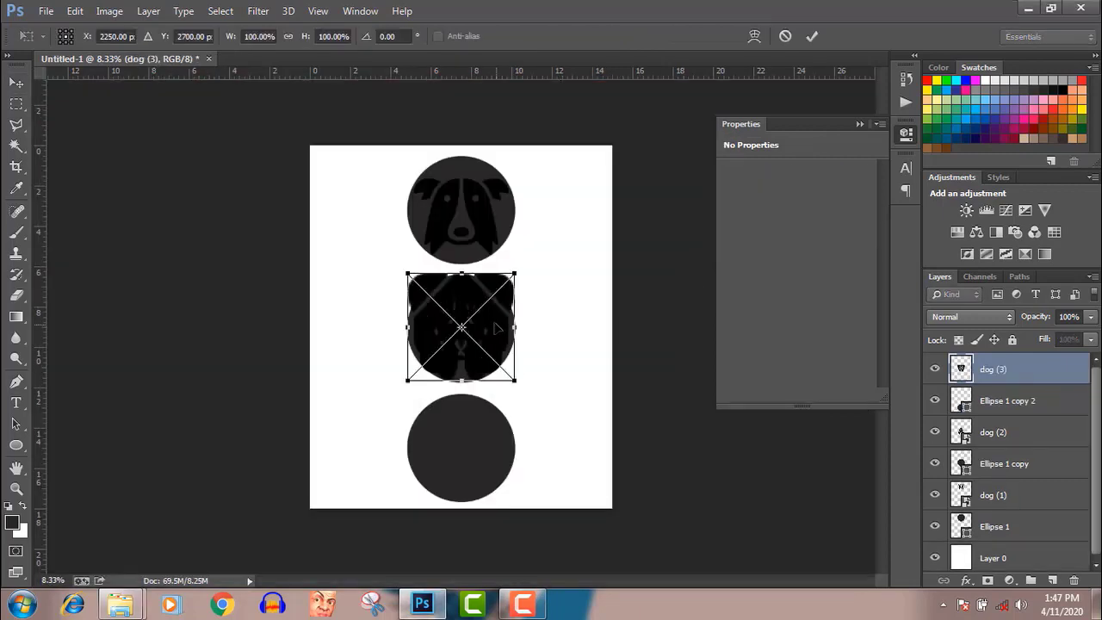
- Move the dog (3) image onto the bottom circle, scale it to about 81.25% at about X 2254, Y 4600 px and commit
{"action": "left_click_drag", "start_coordinate": [496, 327], "coordinate": [497, 454]}
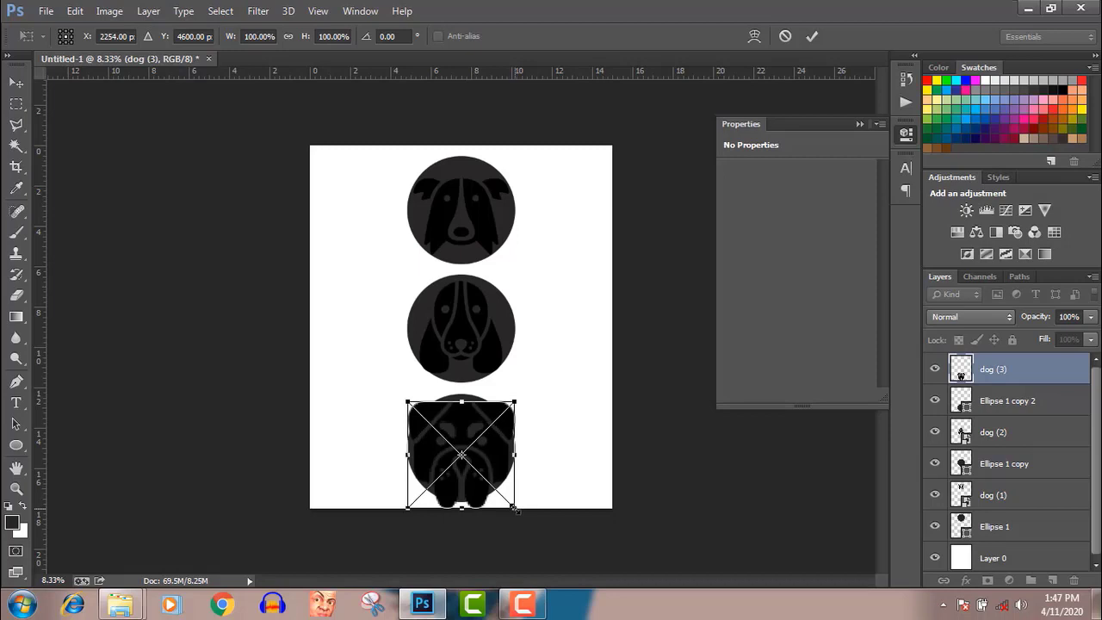
{"action": "mouse_move", "coordinate": [514, 508]}
{"action": "left_mouse_down"}
{"action": "mouse_move", "coordinate": [503, 491]}
{"action": "mouse_move", "coordinate": [508, 500]}
{"action": "left_mouse_up"}
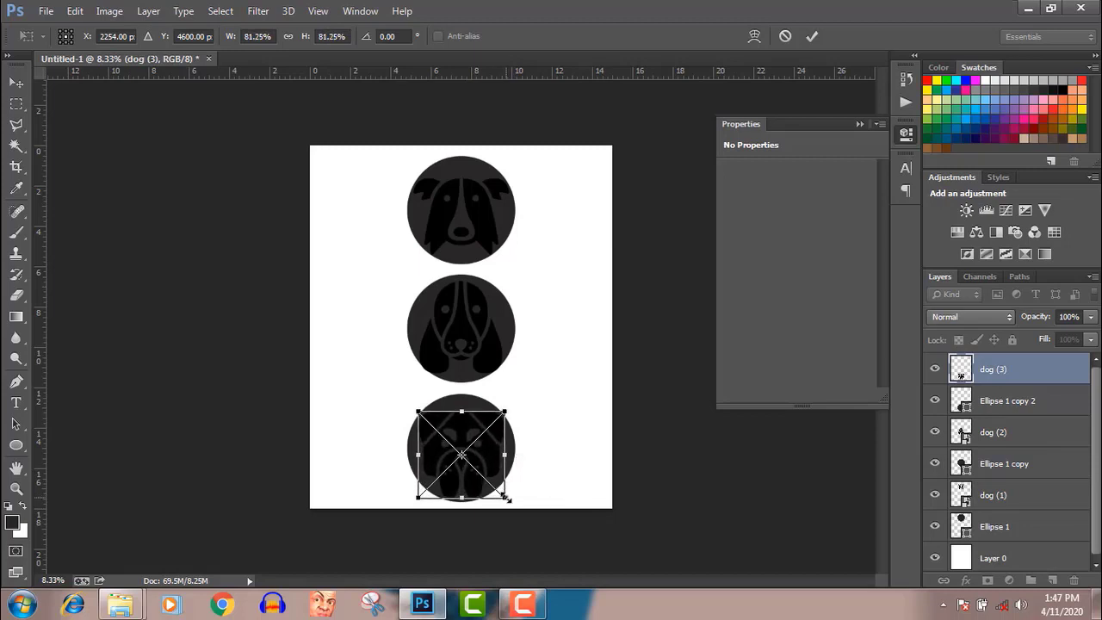
{"action": "key", "text": "Return"}
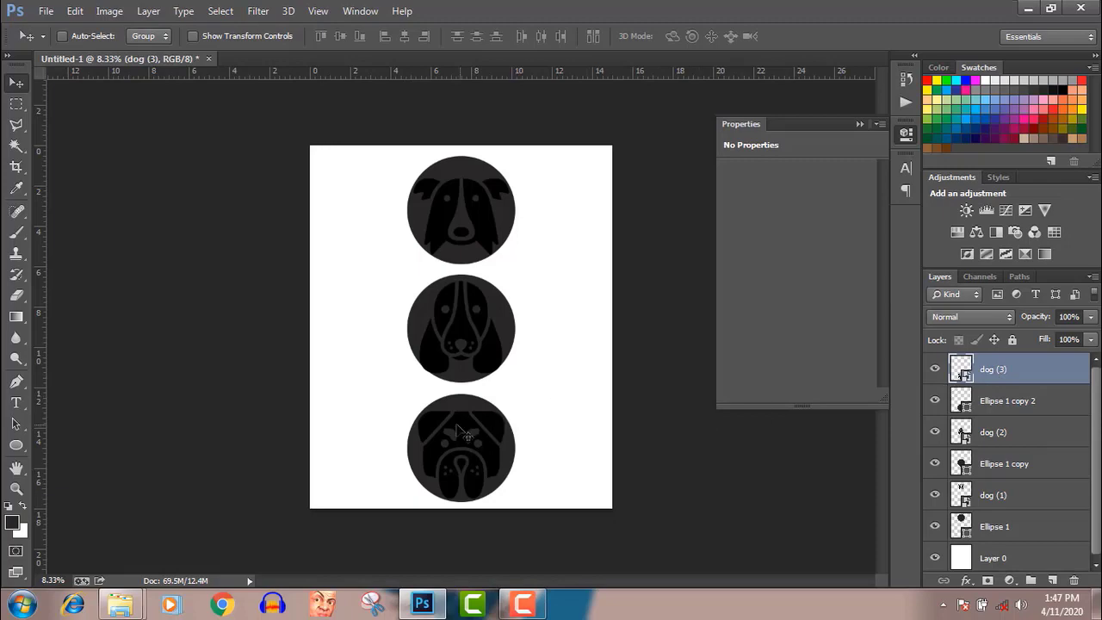
- Add a Color Overlay in bright blue, about #17afd9, to the dog (3) layer
{"action": "double_click", "coordinate": [1087, 370]}
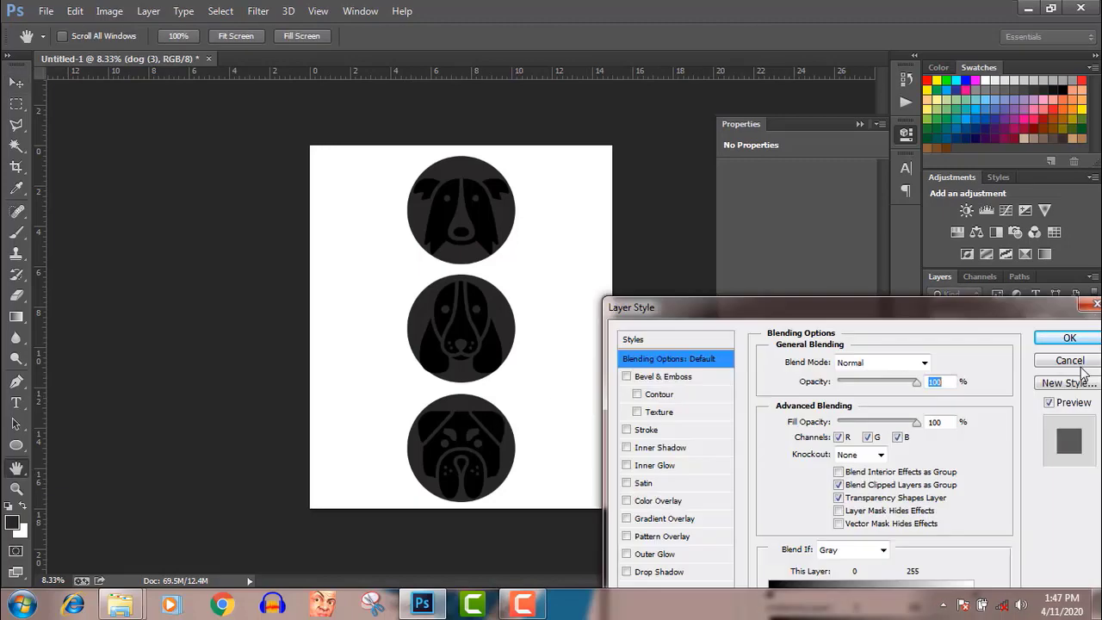
{"action": "left_click", "coordinate": [637, 504]}
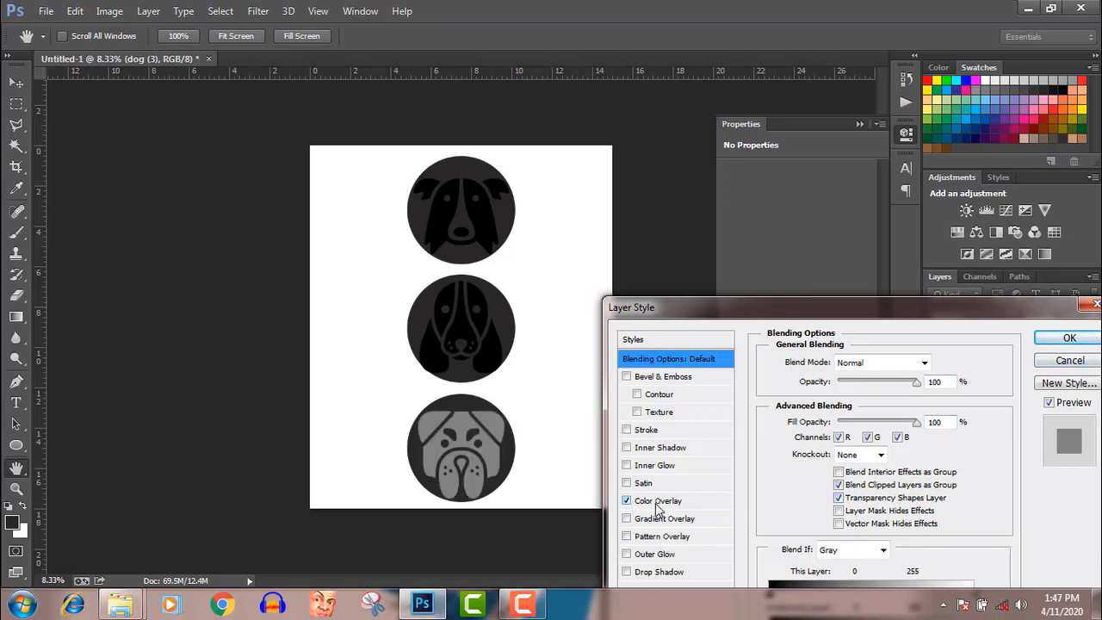
{"action": "left_click", "coordinate": [658, 502]}
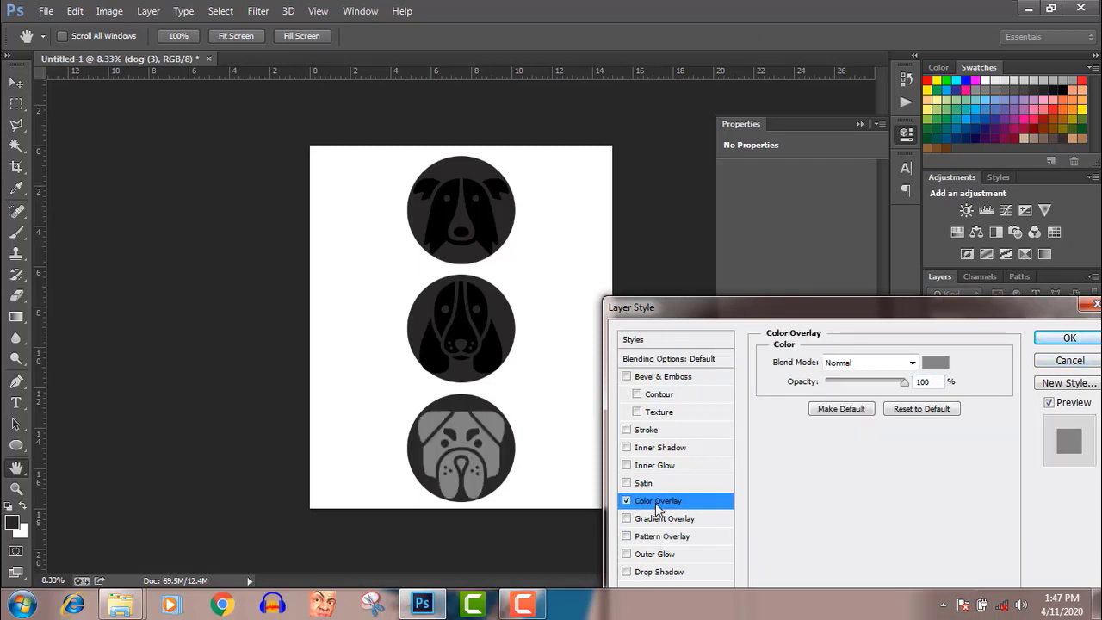
{"action": "left_click", "coordinate": [936, 362]}
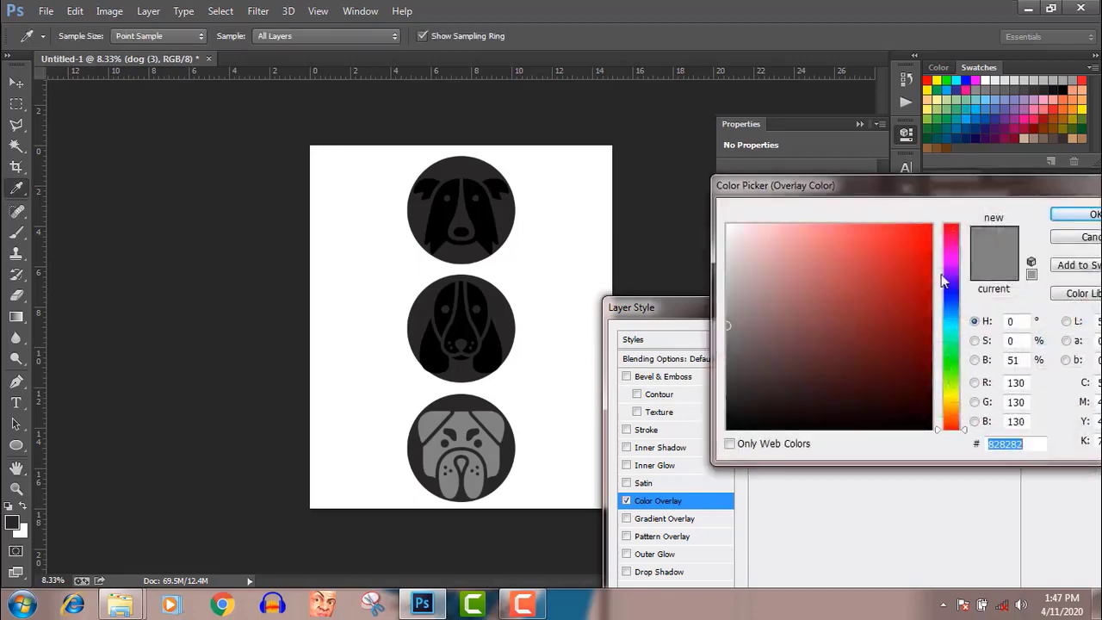
{"action": "left_click", "coordinate": [979, 107]}
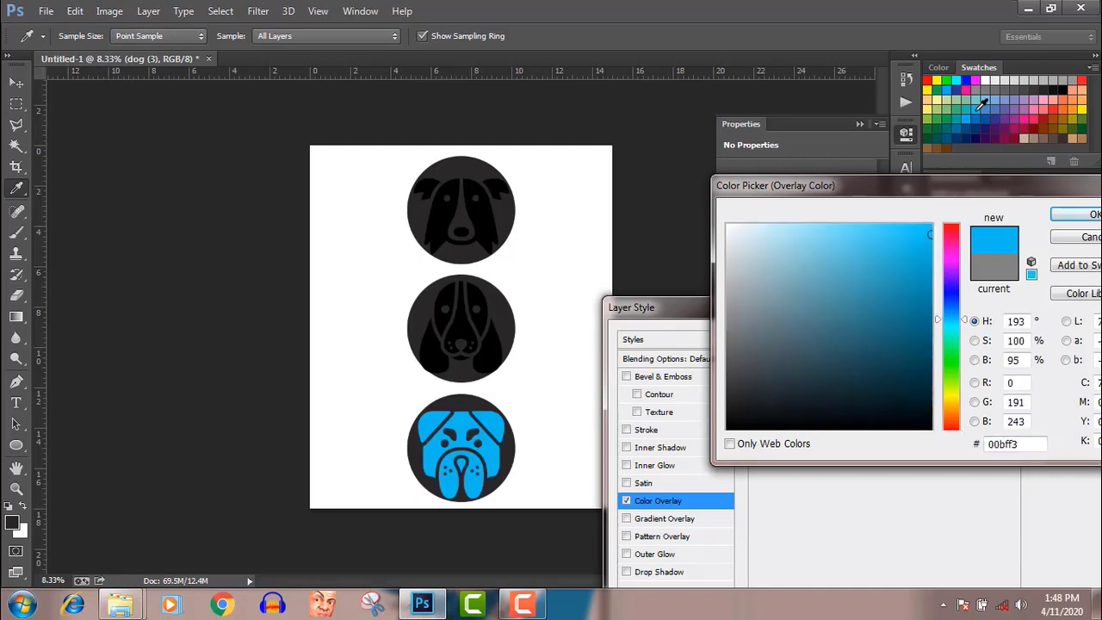
{"action": "left_click", "coordinate": [834, 339]}
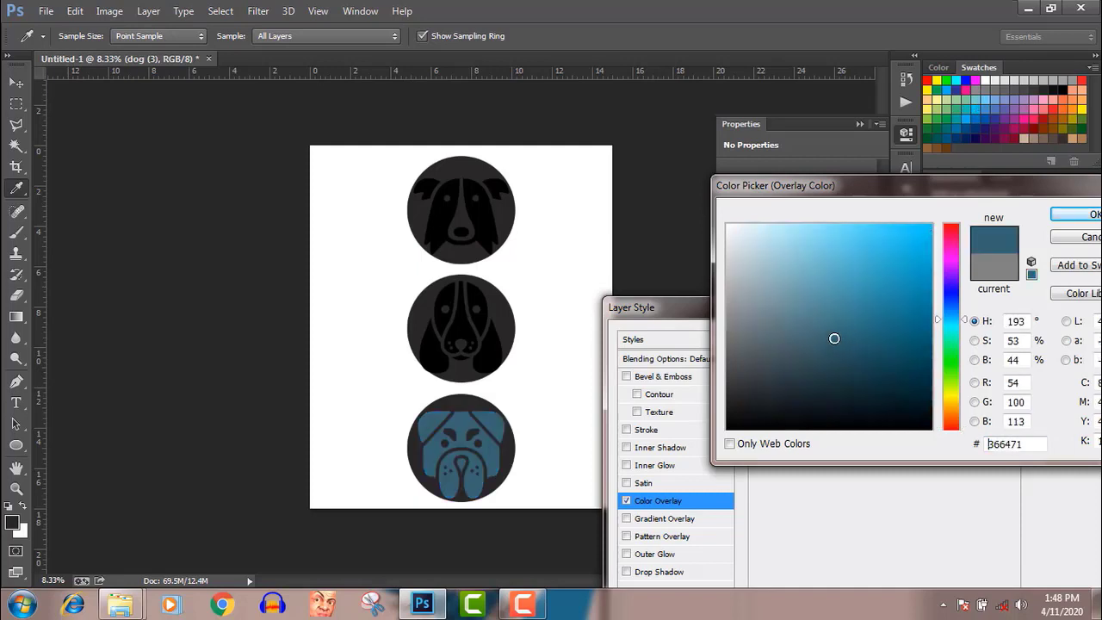
{"action": "left_click", "coordinate": [766, 289]}
{"action": "left_click", "coordinate": [778, 256]}
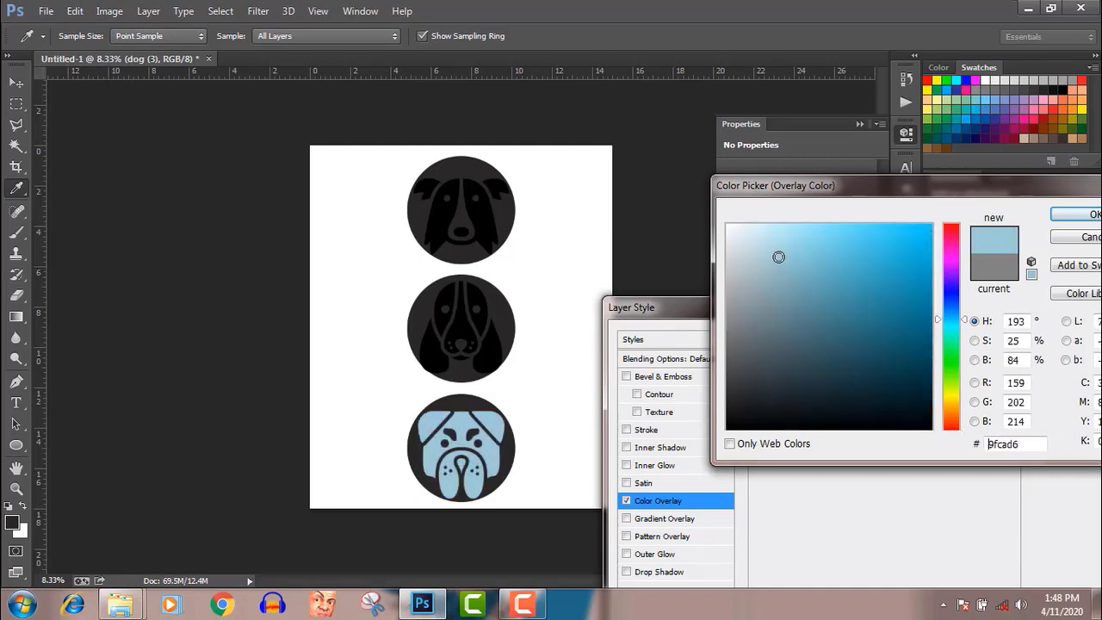
{"action": "left_click", "coordinate": [911, 255]}
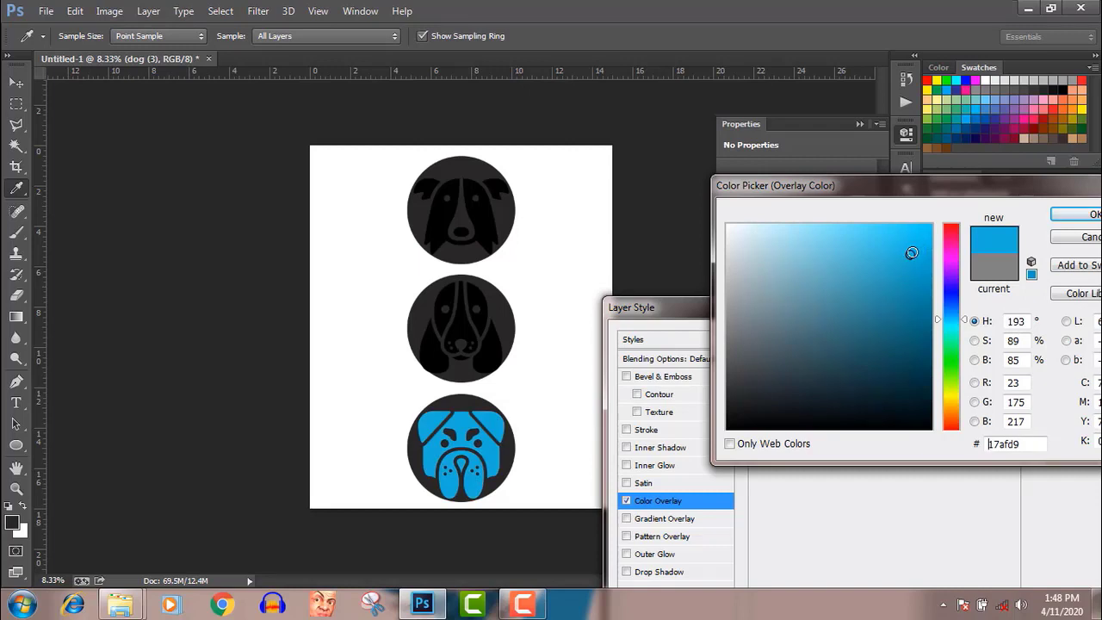
{"action": "left_click", "coordinate": [912, 253]}
{"action": "left_click", "coordinate": [1076, 214]}
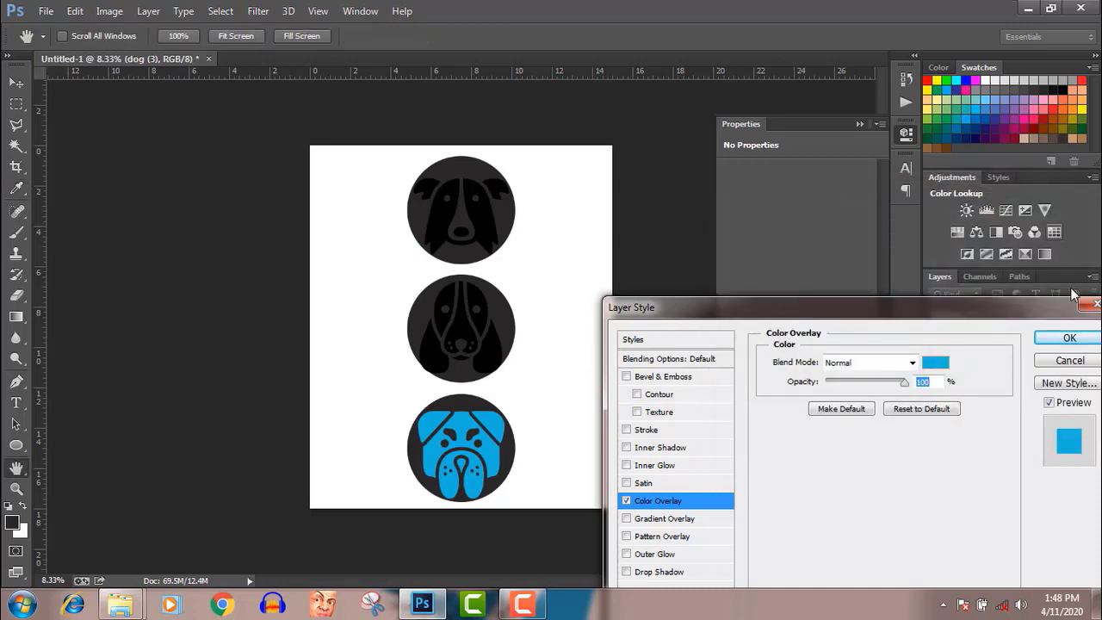
{"action": "left_click", "coordinate": [1077, 337]}
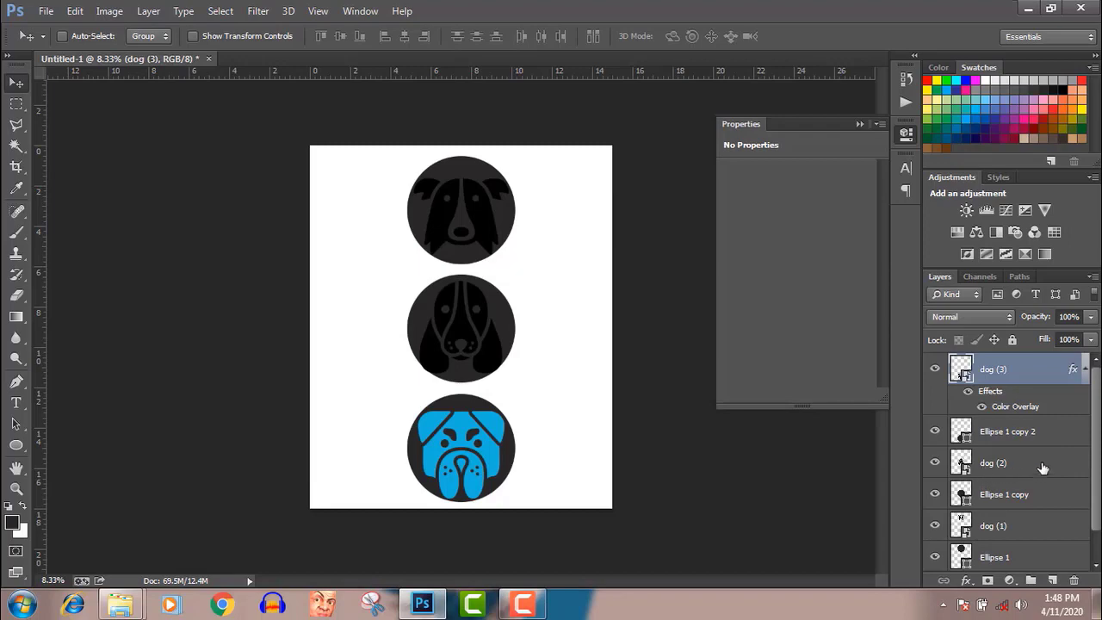
- Add a Color Overlay in pink #ec008c to the dog (2) layer
{"action": "double_click", "coordinate": [1088, 464]}
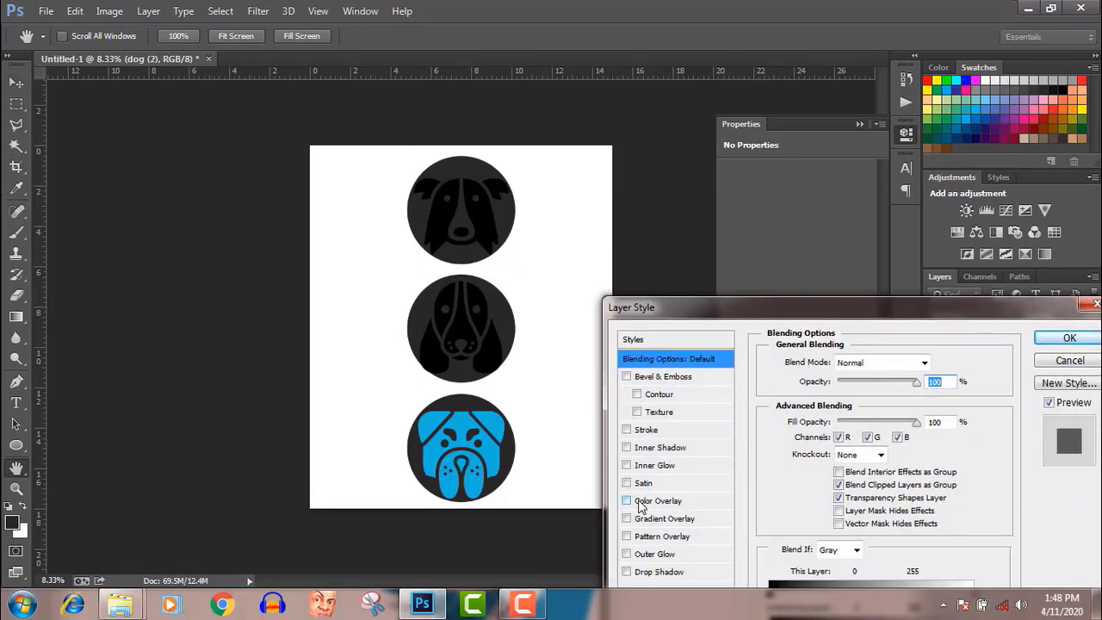
{"action": "left_click", "coordinate": [640, 503]}
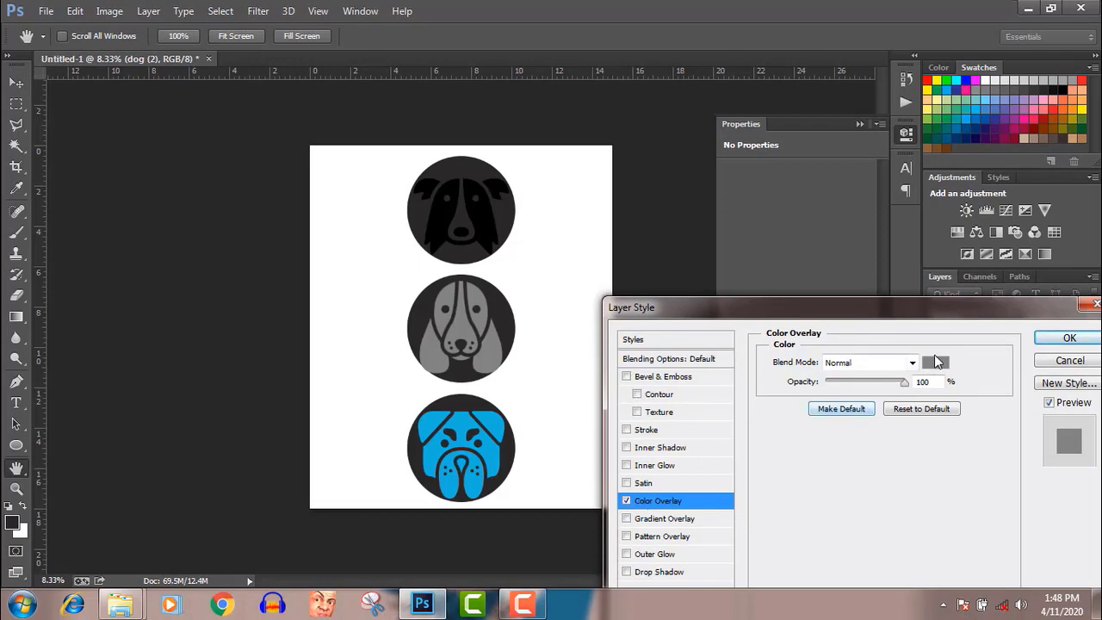
{"action": "left_click", "coordinate": [937, 366]}
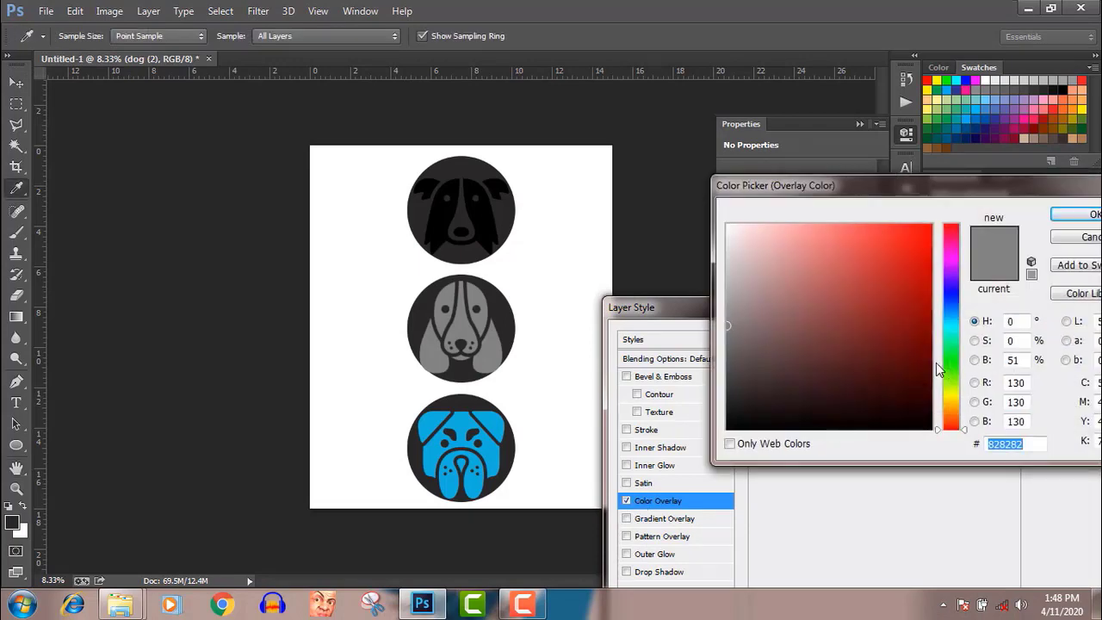
{"action": "left_click", "coordinate": [1027, 116]}
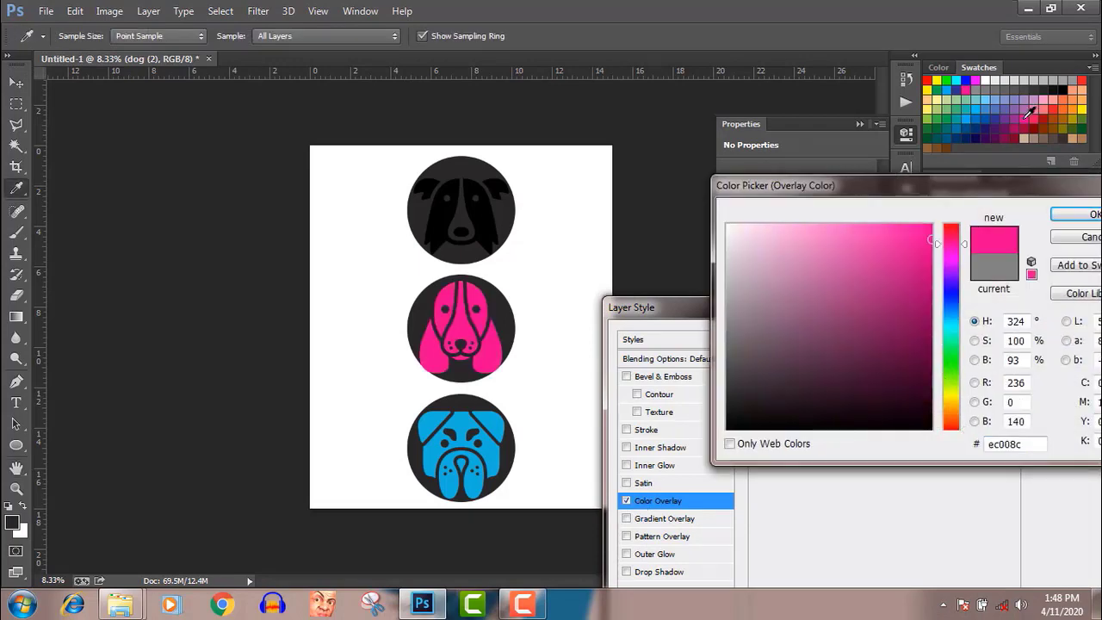
{"action": "left_click", "coordinate": [1092, 216]}
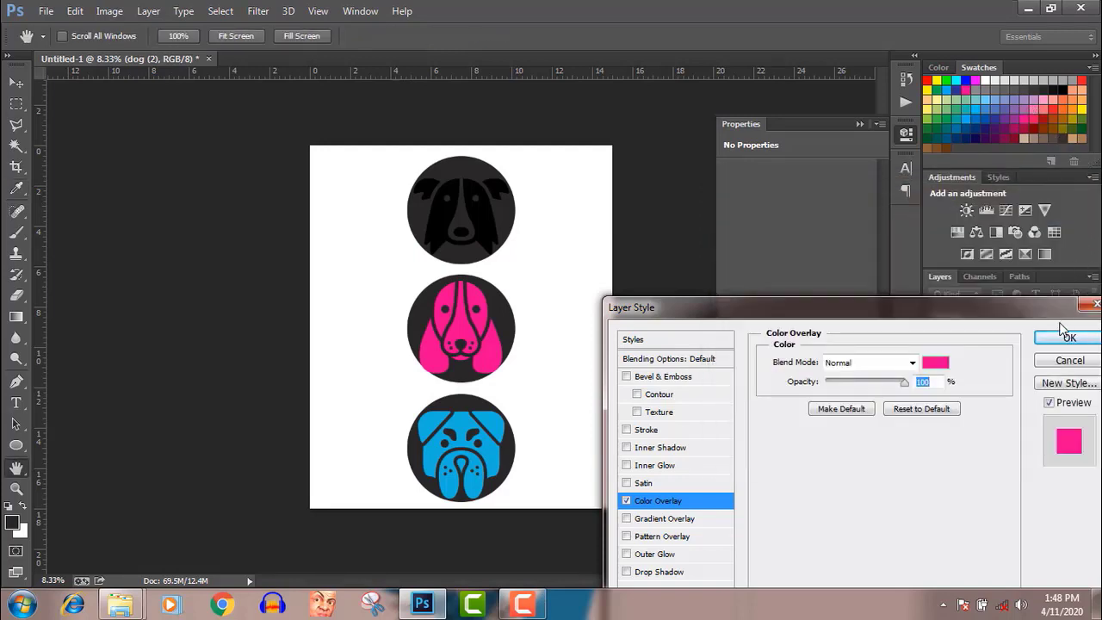
{"action": "left_click", "coordinate": [1067, 339]}
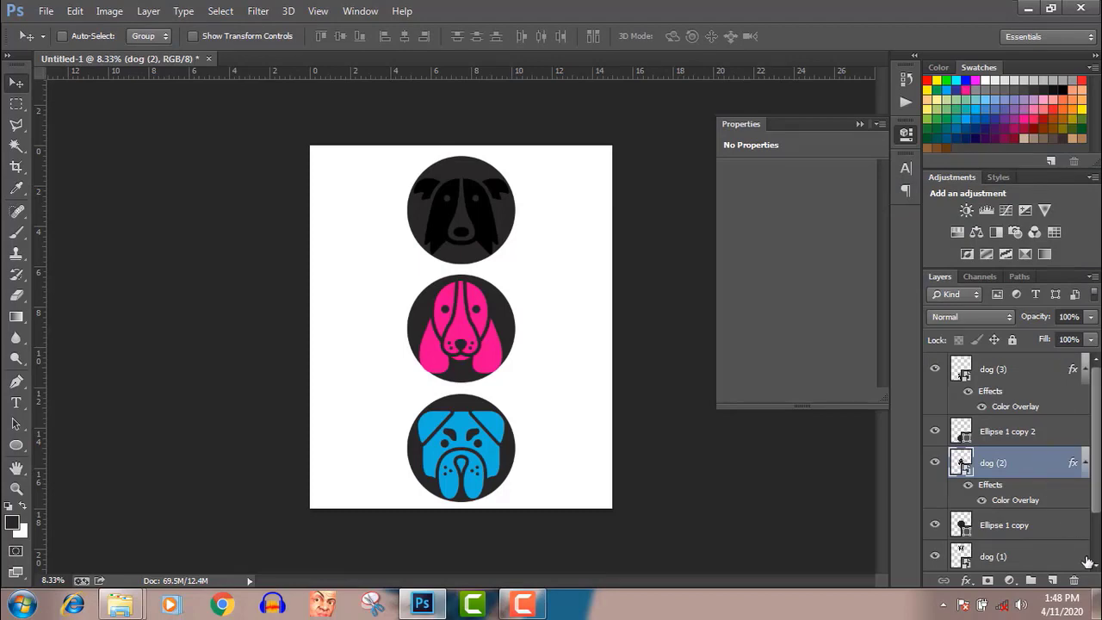
- Add a Color Overlay in green #00ff00 to the dog (1) layer
{"action": "double_click", "coordinate": [1034, 556]}
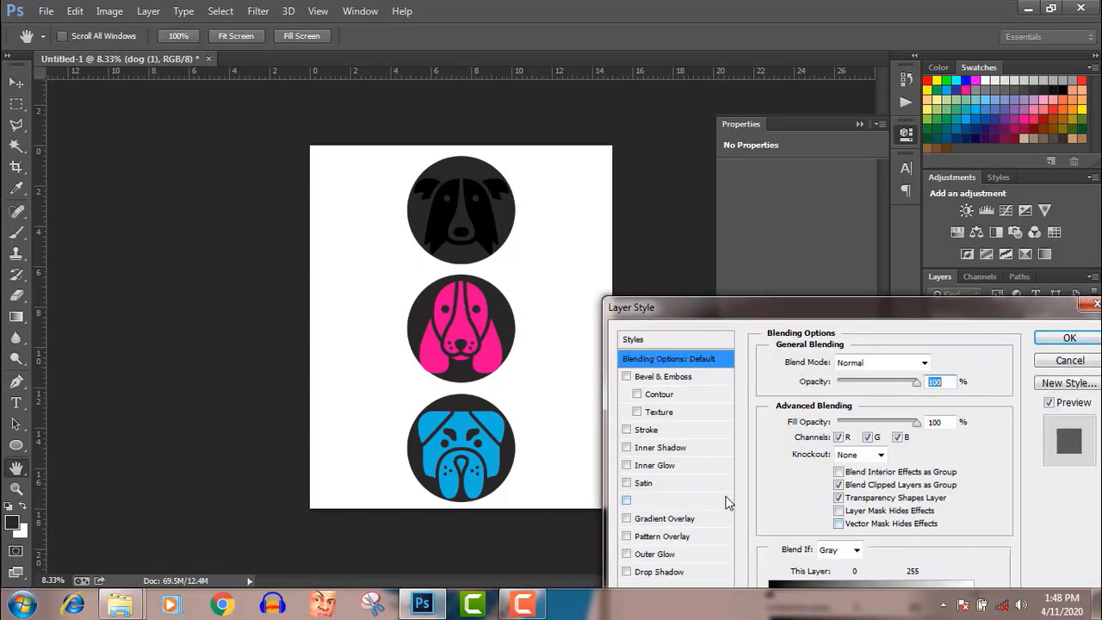
{"action": "left_click", "coordinate": [626, 500]}
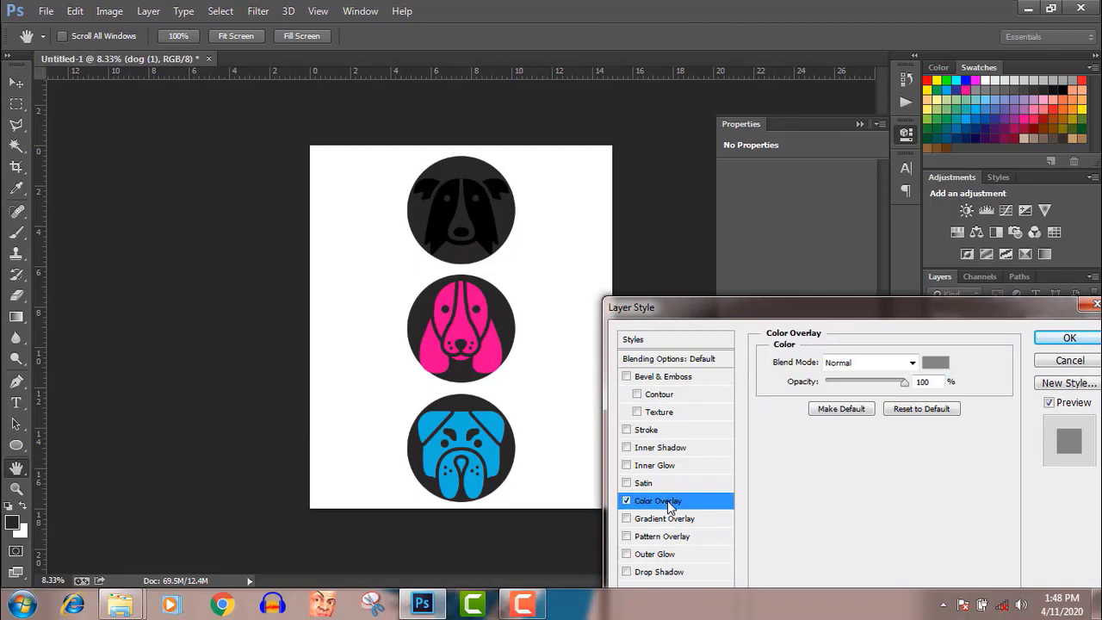
{"action": "left_click", "coordinate": [935, 365]}
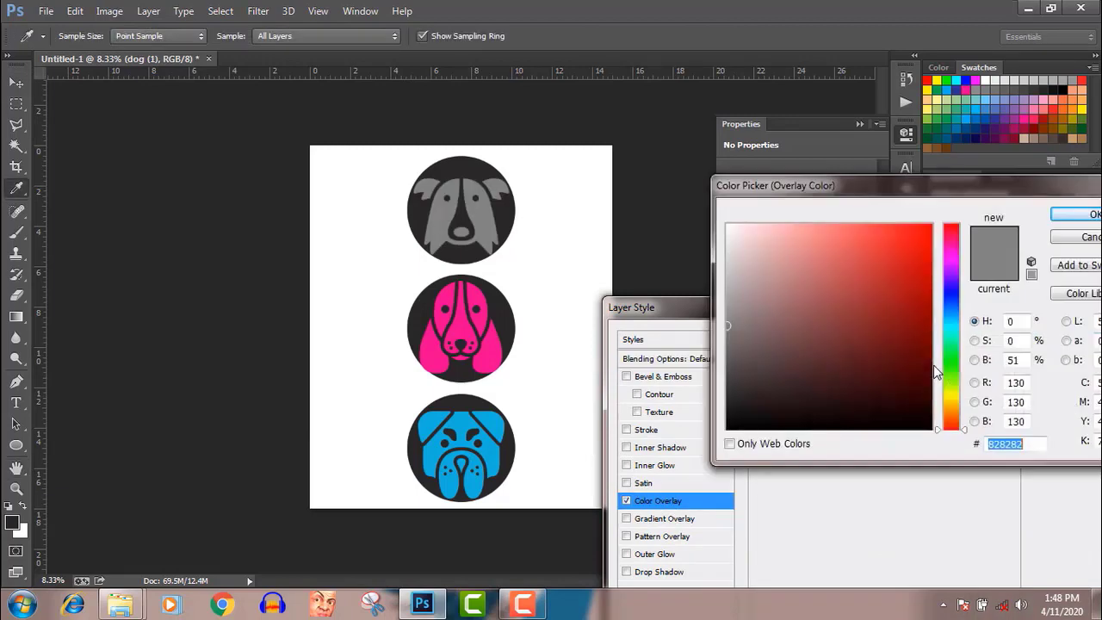
{"action": "left_click", "coordinate": [947, 80]}
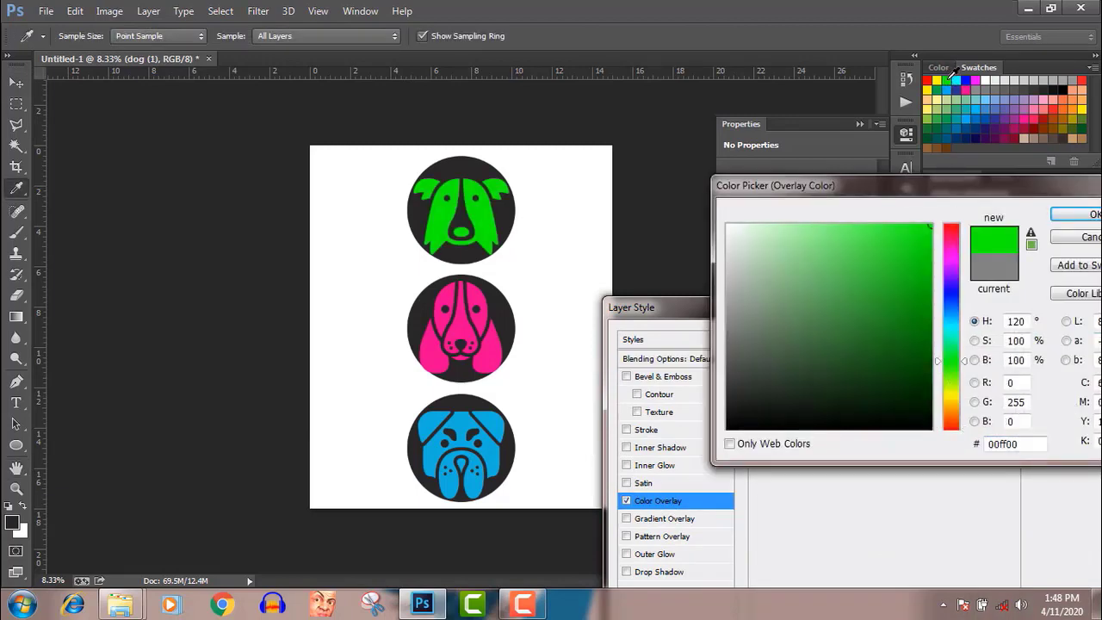
{"action": "left_click", "coordinate": [1063, 217]}
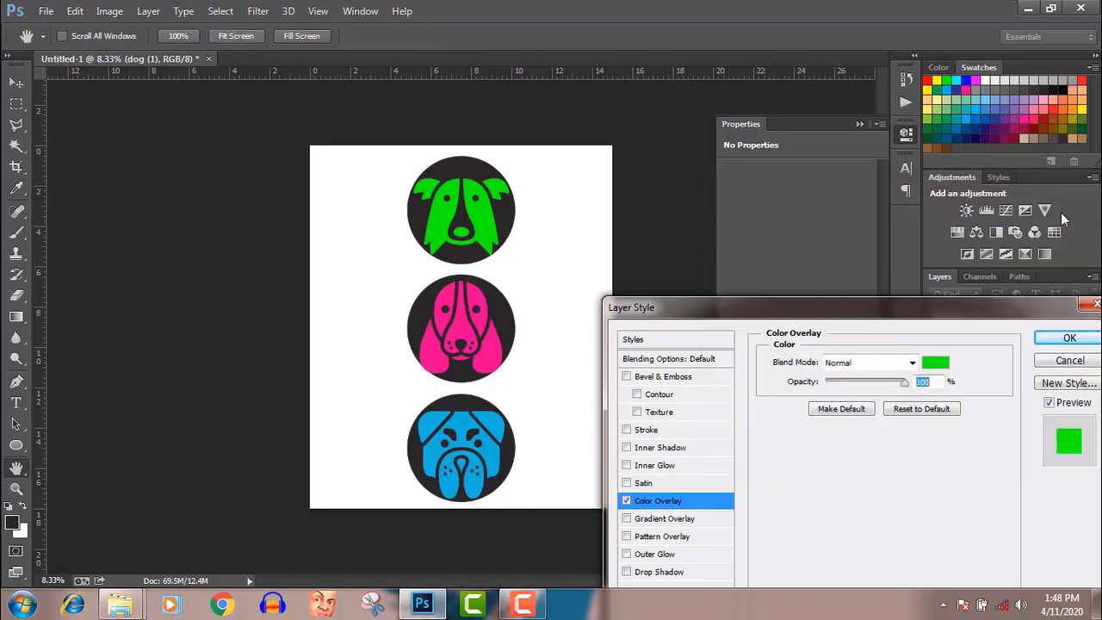
{"action": "left_click", "coordinate": [1064, 343]}
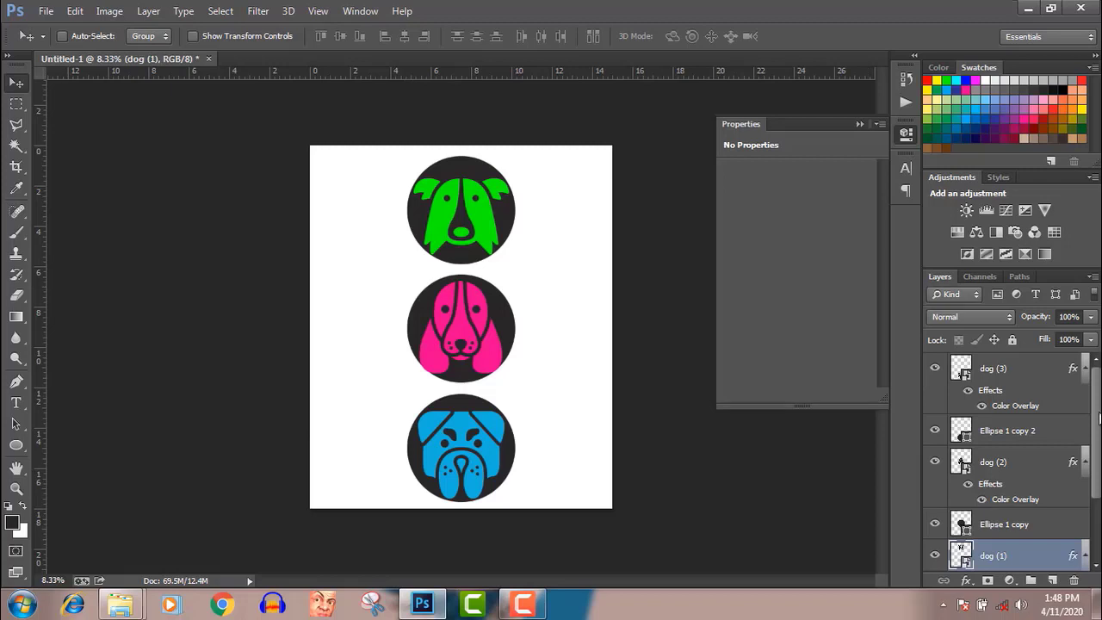
- Hide the white background layer, Layer 0, to leave the design on a transparent canvas
{"action": "scroll", "coordinate": [1099, 417], "scroll_direction": "down", "scroll_amount": 3}
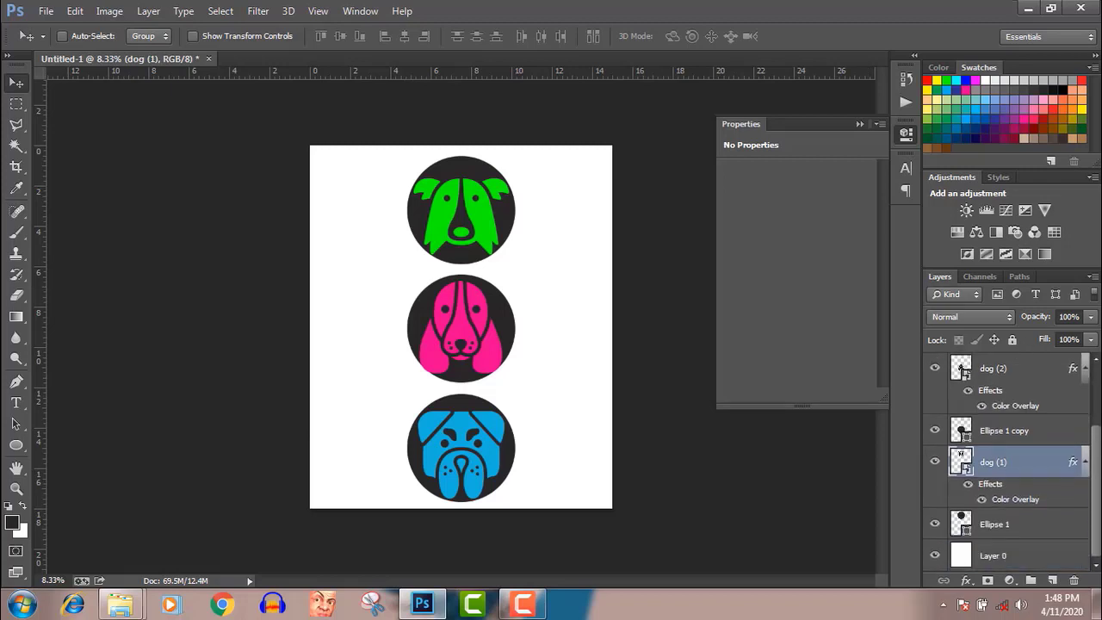
{"action": "left_click", "coordinate": [935, 556]}
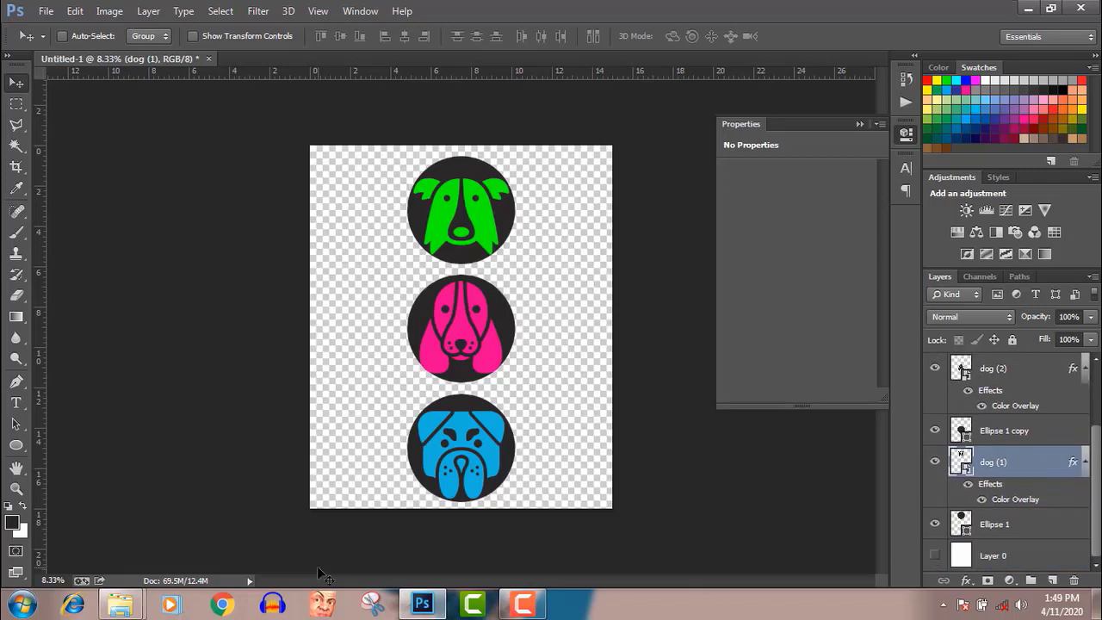
- Save the document in the Pictures library as a Photoshop PSD file named skillshare Dog Design
{"action": "left_click", "coordinate": [45, 11]}
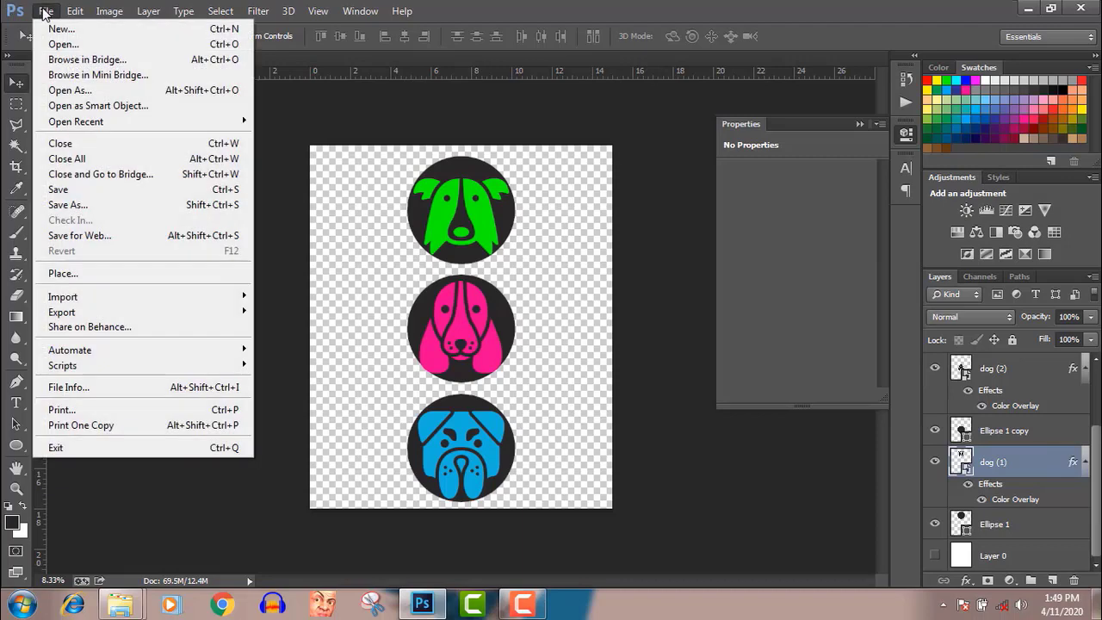
{"action": "left_click", "coordinate": [69, 205]}
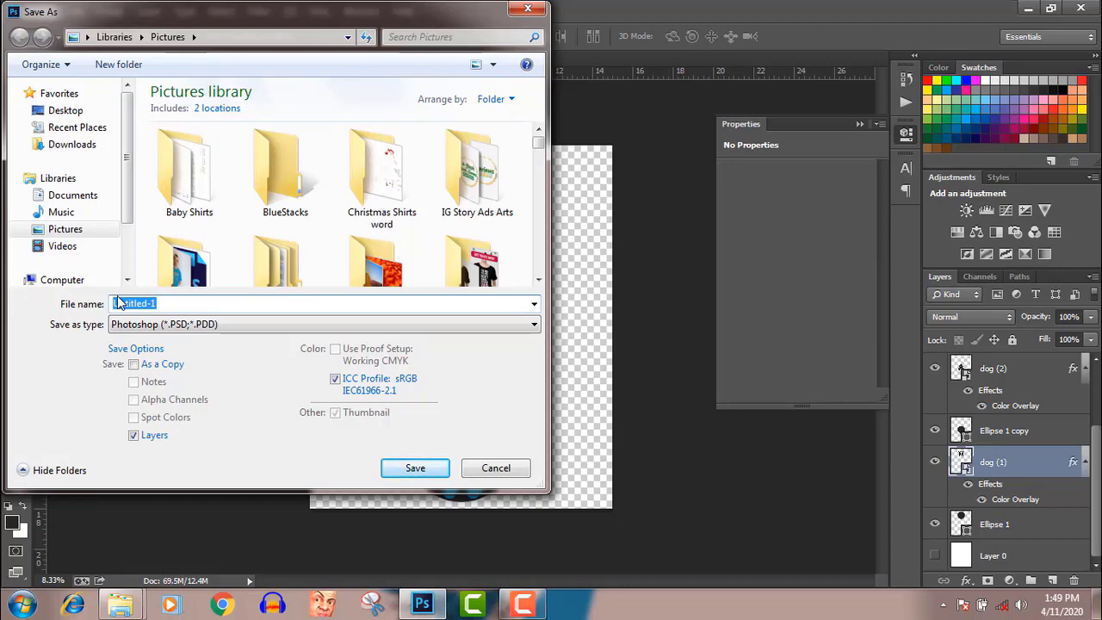
{"action": "type", "text": "s"}
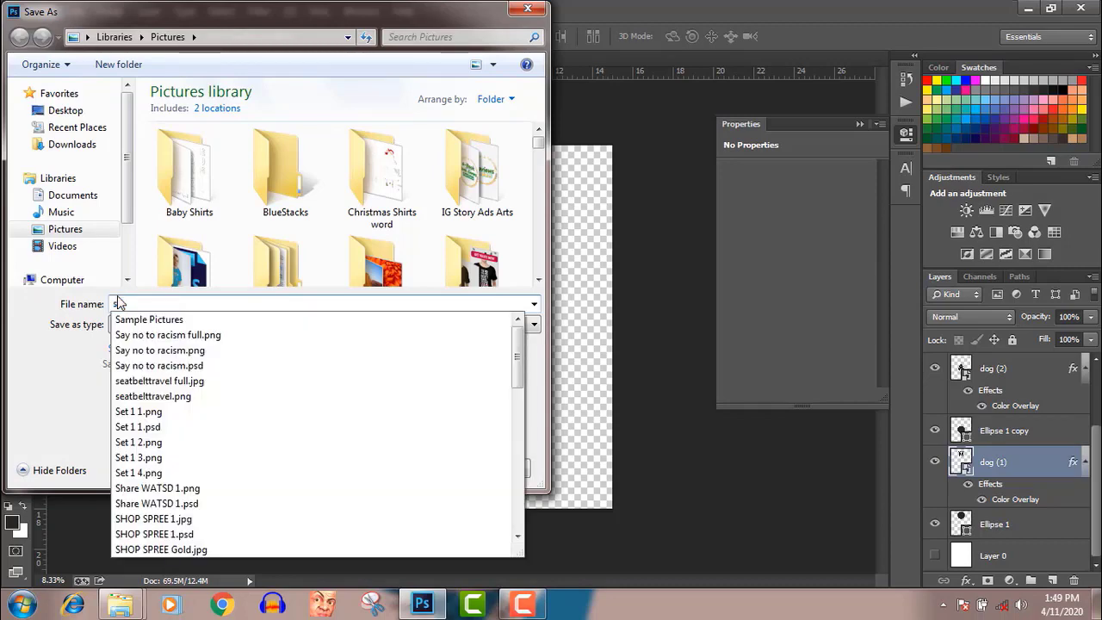
{"action": "type", "text": "k"}
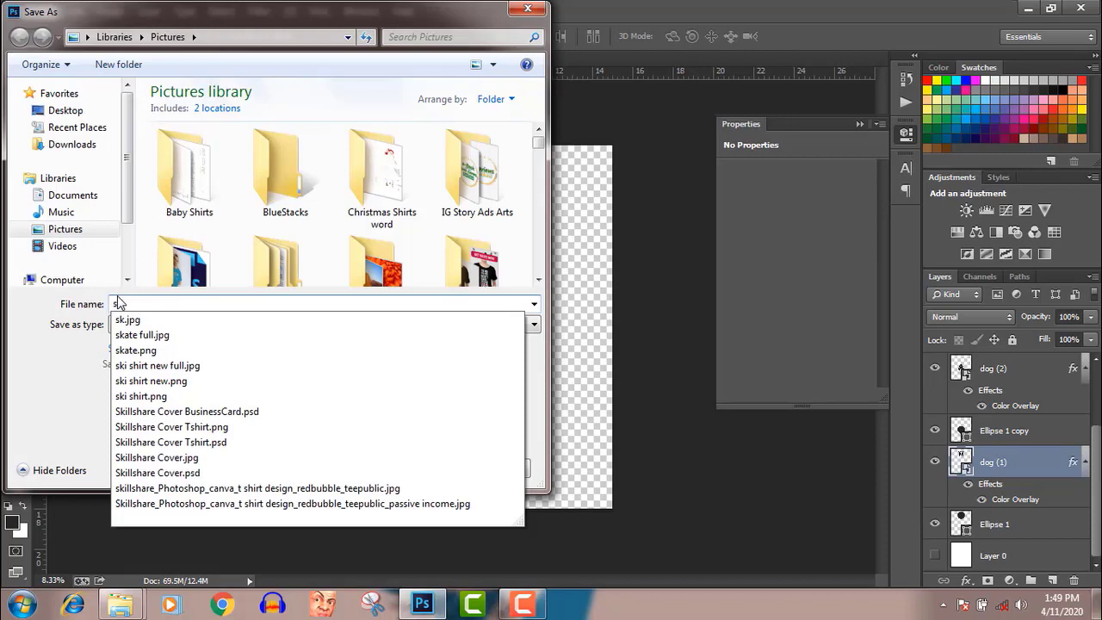
{"action": "key", "text": "Escape"}
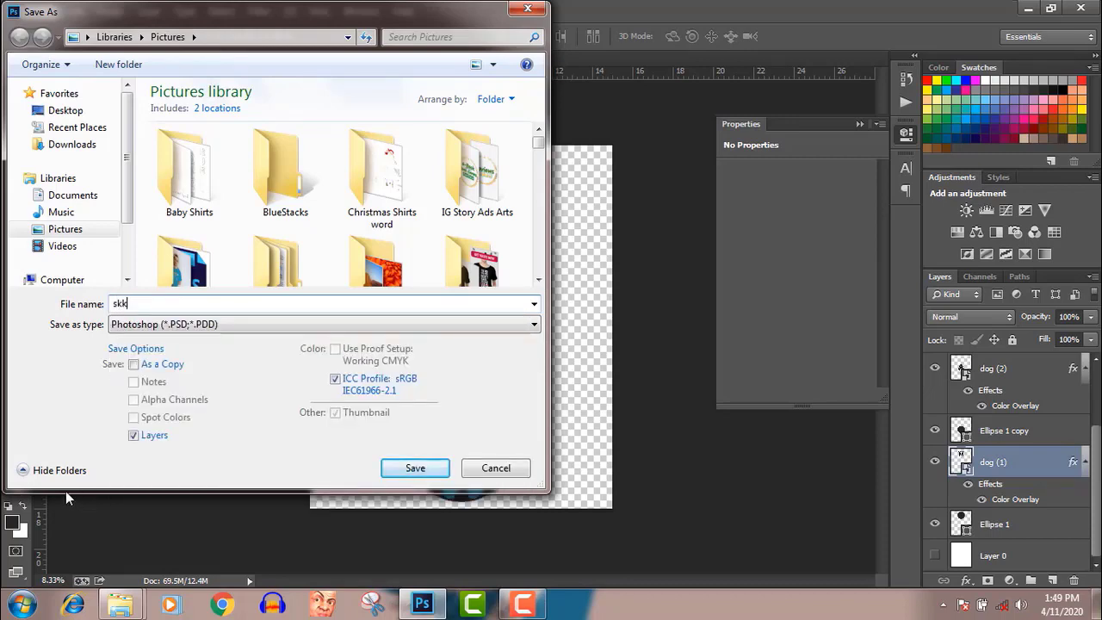
{"action": "type", "text": "i"}
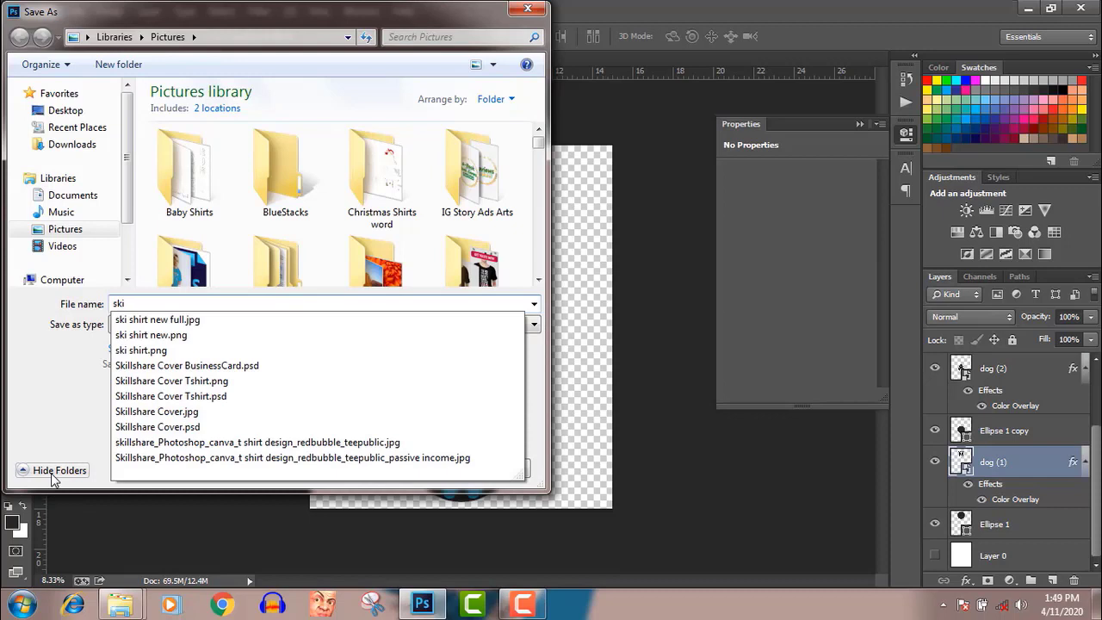
{"action": "type", "text": "ll"}
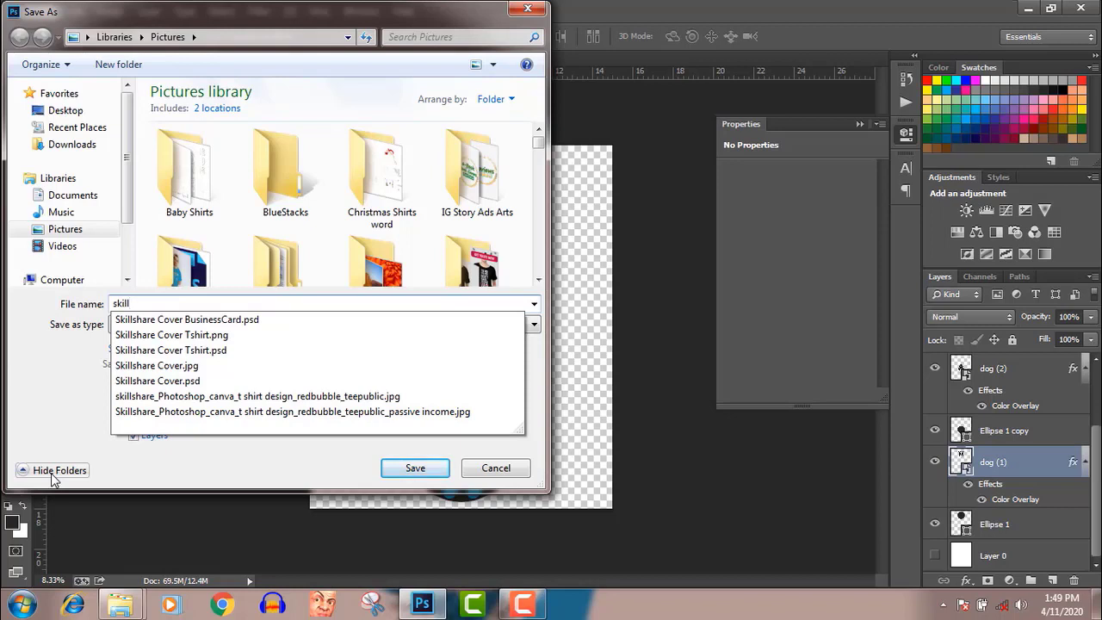
{"action": "type", "text": "share "}
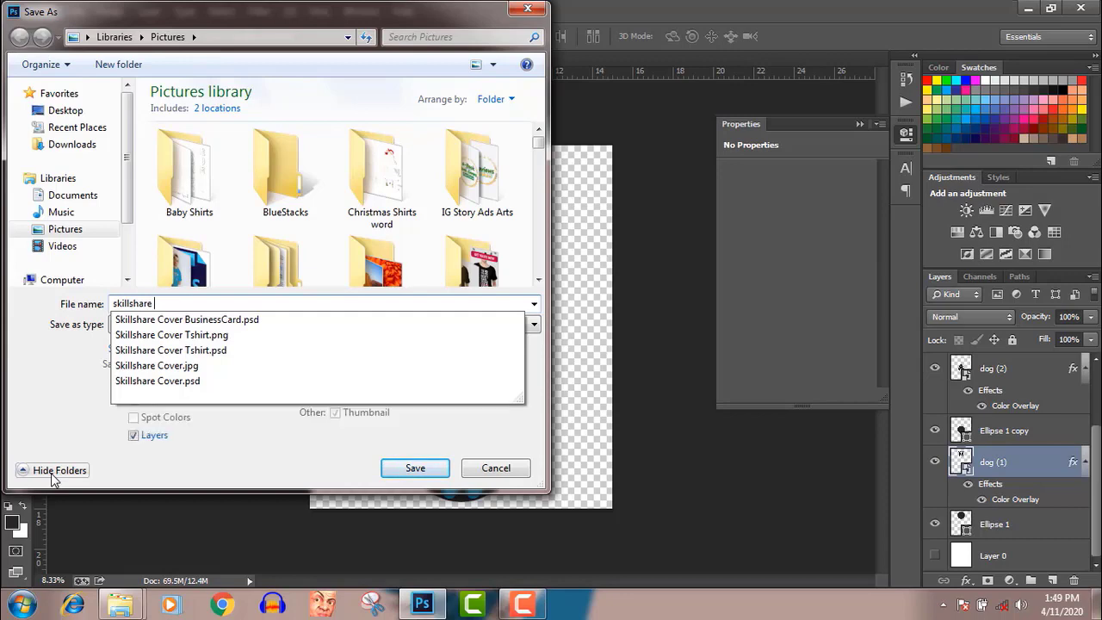
{"action": "type", "text": "D"}
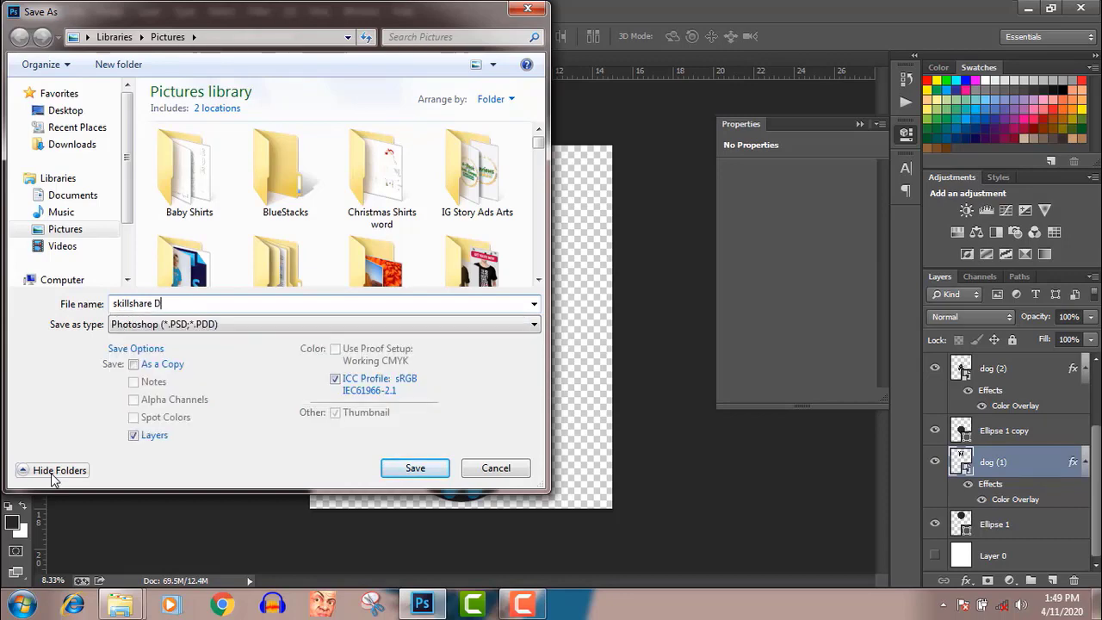
{"action": "type", "text": "og Des"}
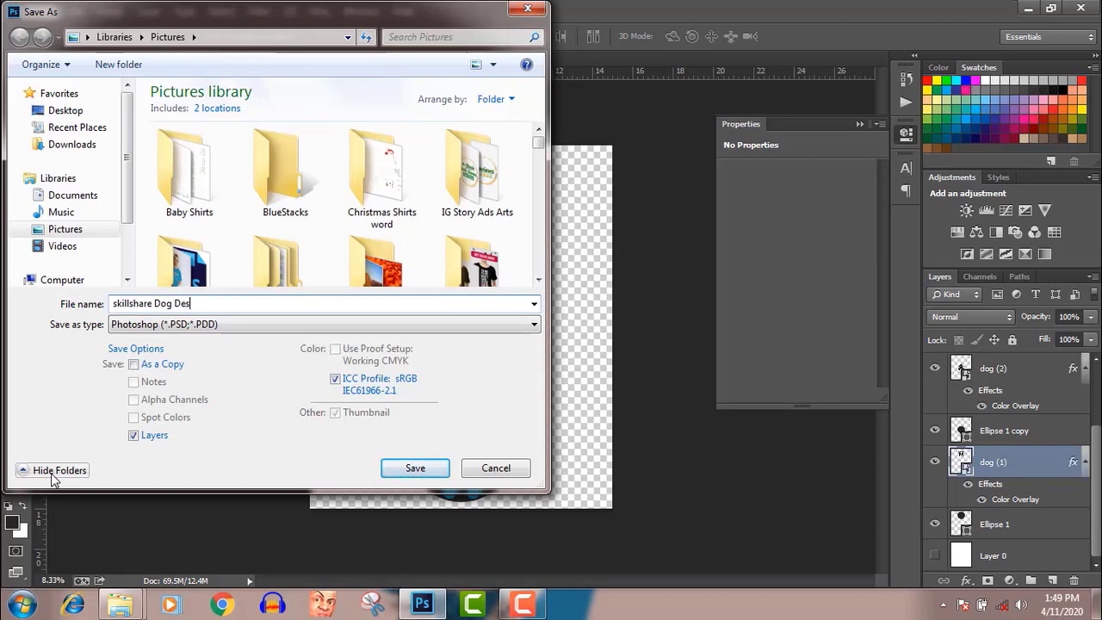
{"action": "type", "text": "ign"}
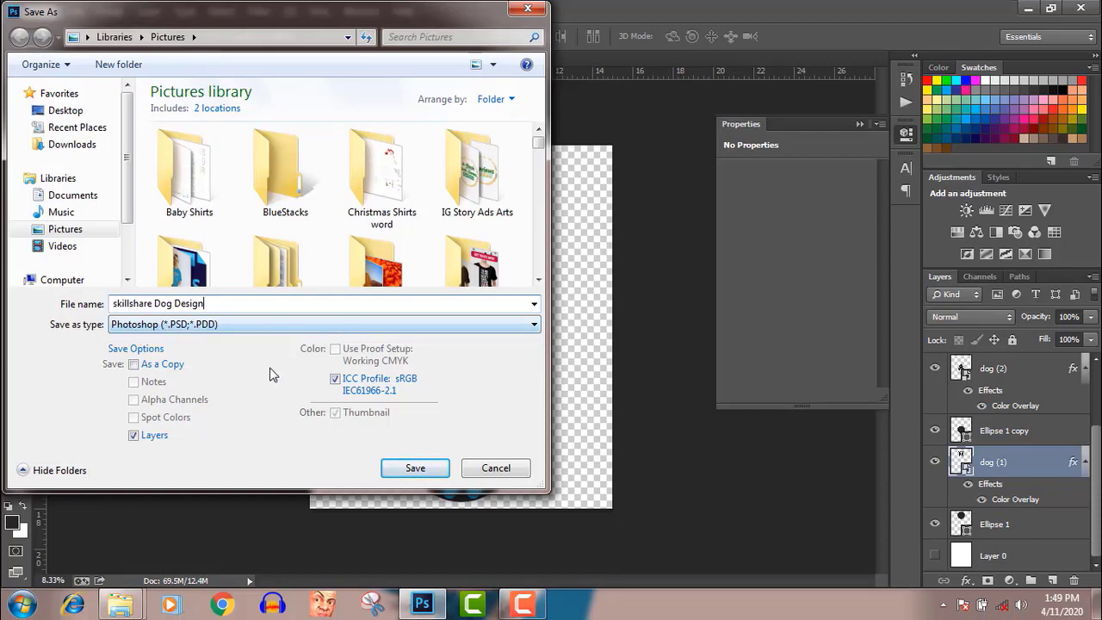
{"action": "left_click", "coordinate": [418, 467]}
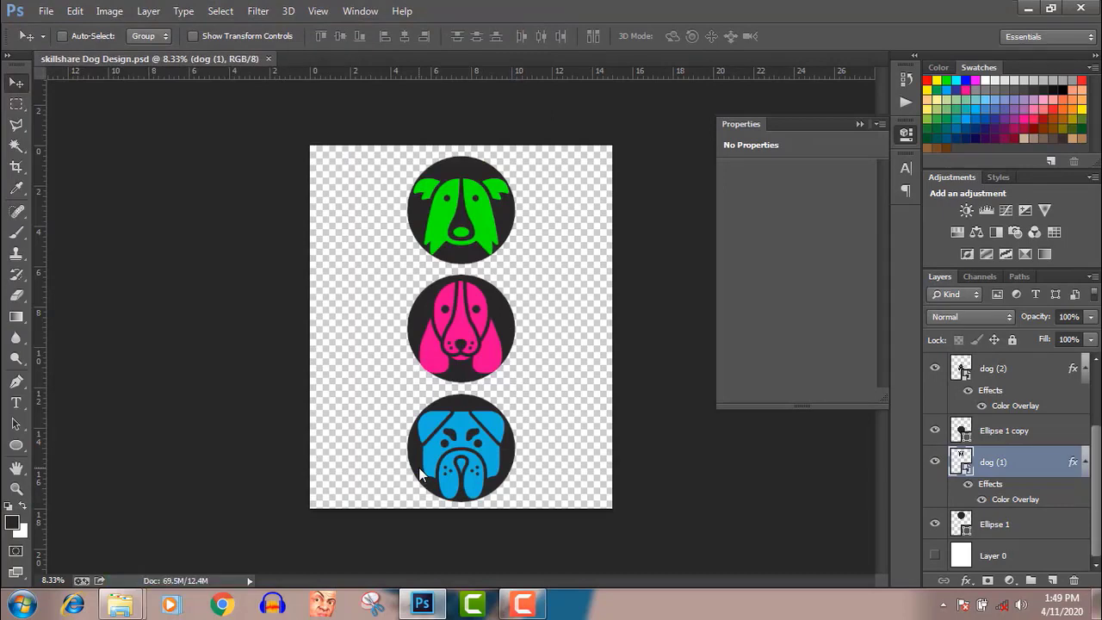
- Save a PNG version of skillshare Dog Design in the Pictures library with Smallest / Slow compression and no interlacing
{"action": "left_click", "coordinate": [45, 10]}
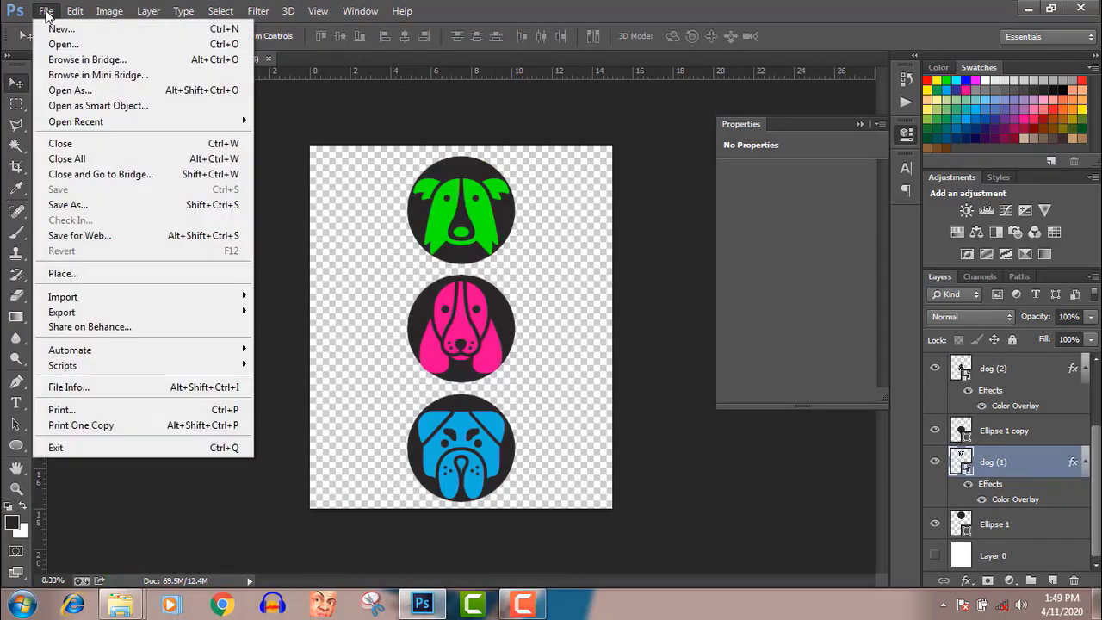
{"action": "left_click", "coordinate": [78, 206]}
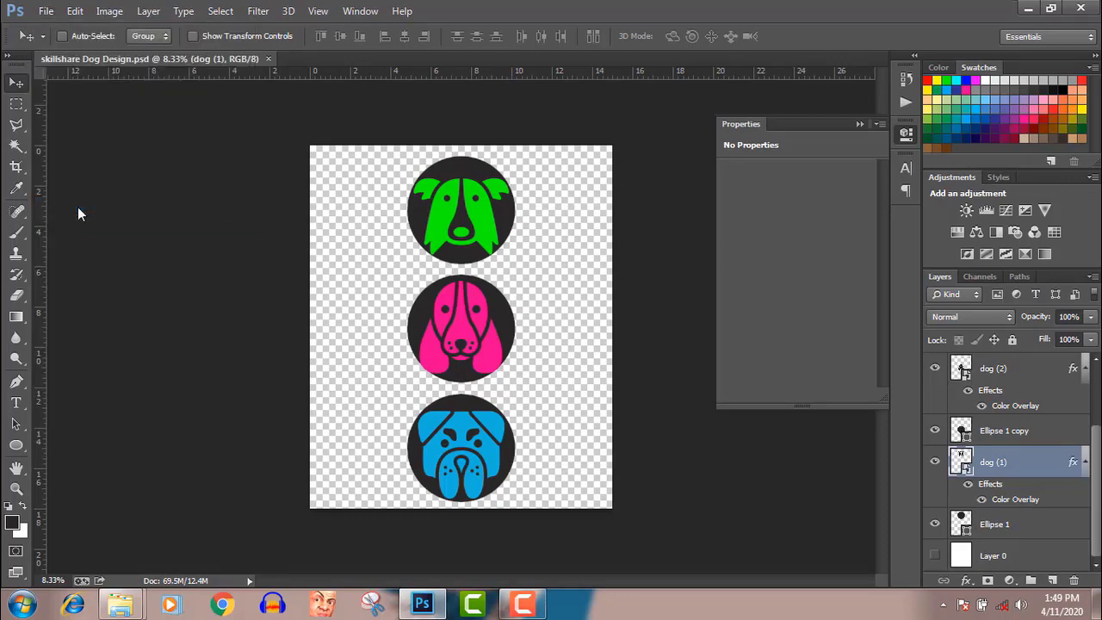
{"action": "left_click", "coordinate": [146, 325]}
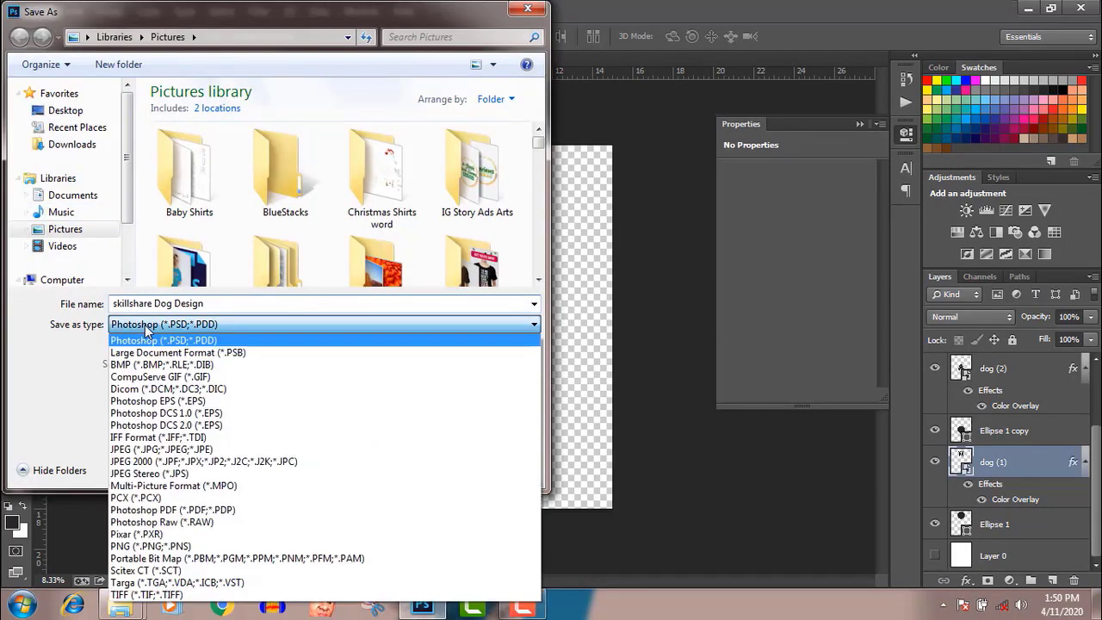
{"action": "left_click", "coordinate": [158, 546]}
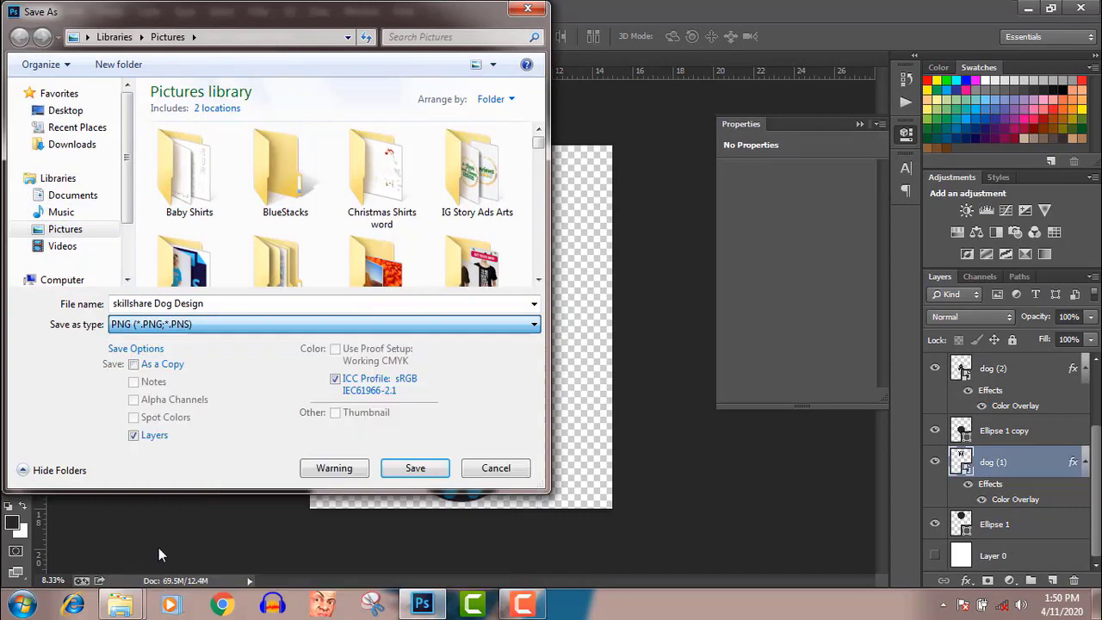
{"action": "left_click", "coordinate": [403, 468]}
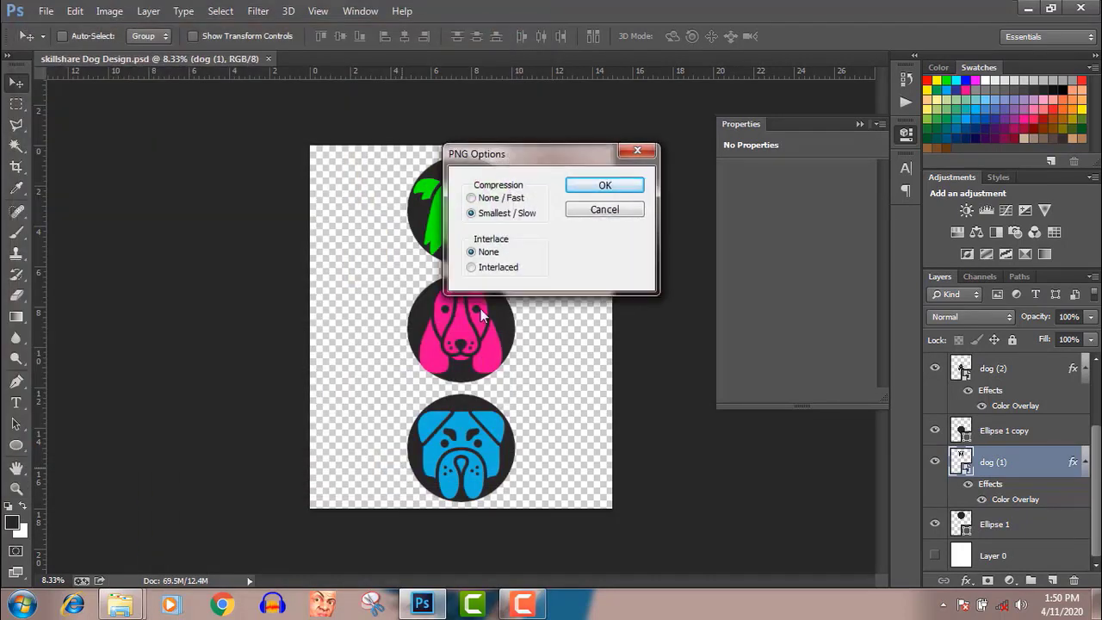
{"action": "left_click", "coordinate": [601, 185]}
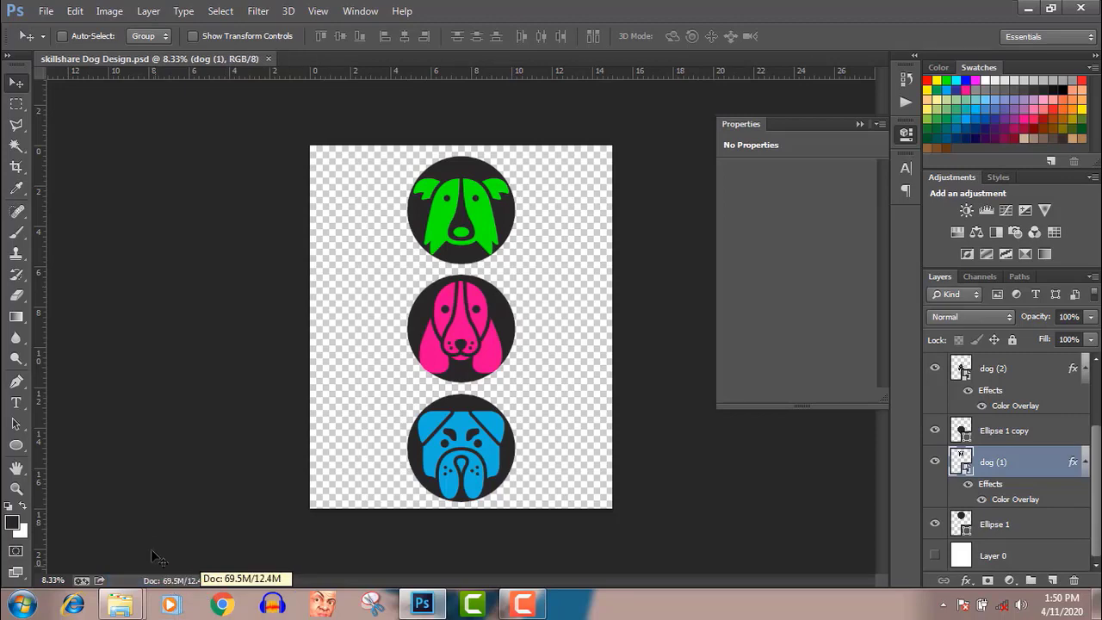
- Switch to Windows Explorer, view the skillshare Dog Design PNG from the Pictures library, and close the image viewer and folder window
{"action": "mouse_move", "coordinate": [121, 605]}
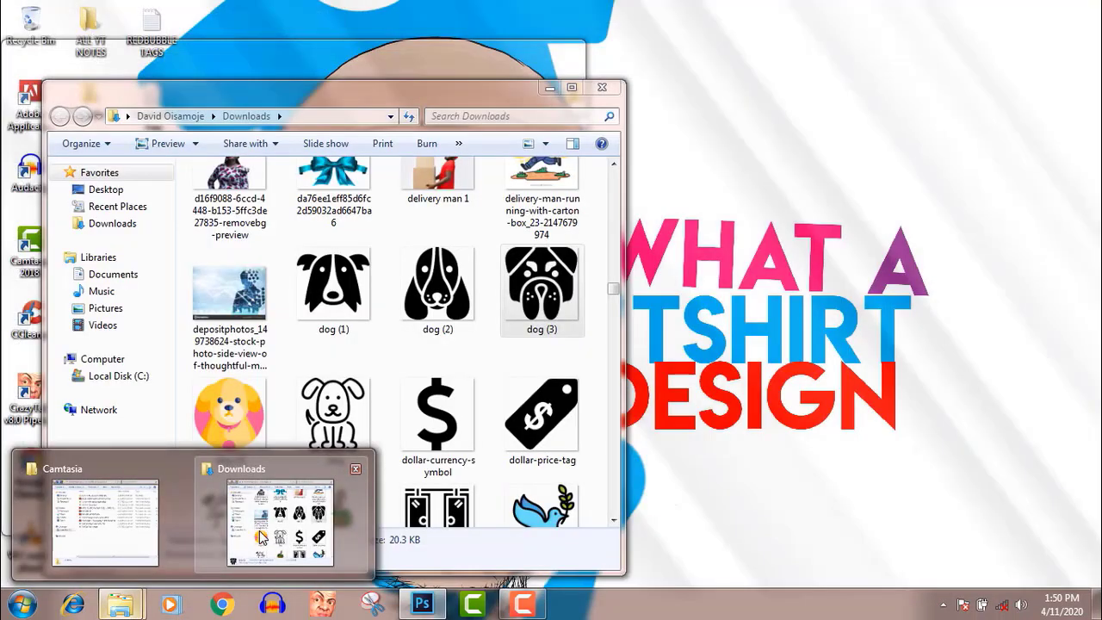
{"action": "left_click", "coordinate": [260, 539]}
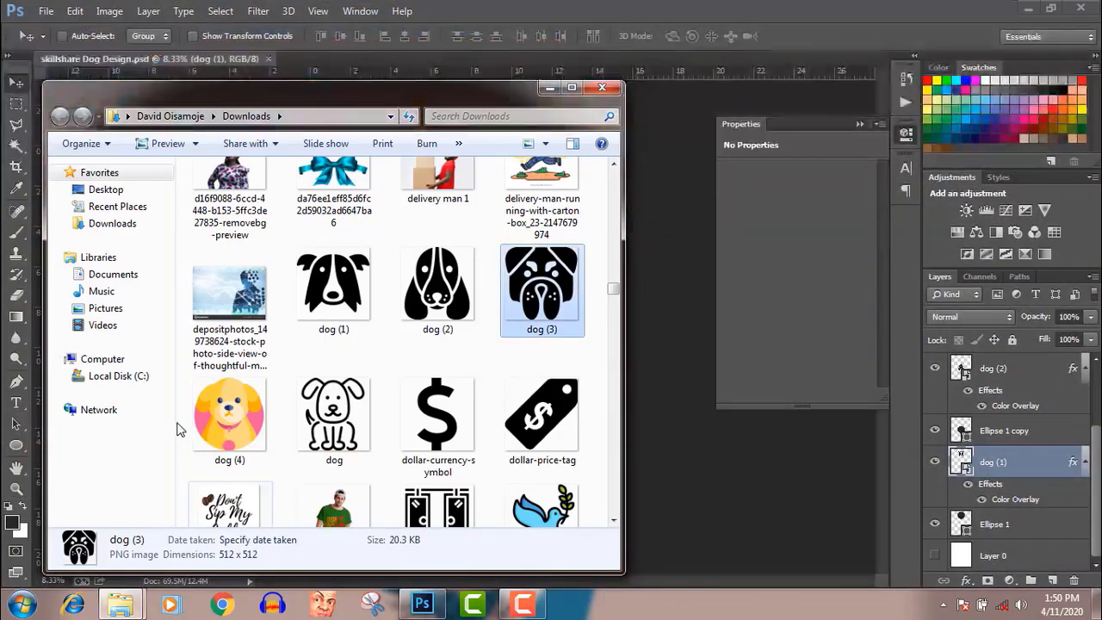
{"action": "left_click", "coordinate": [117, 310]}
{"action": "left_click", "coordinate": [341, 363]}
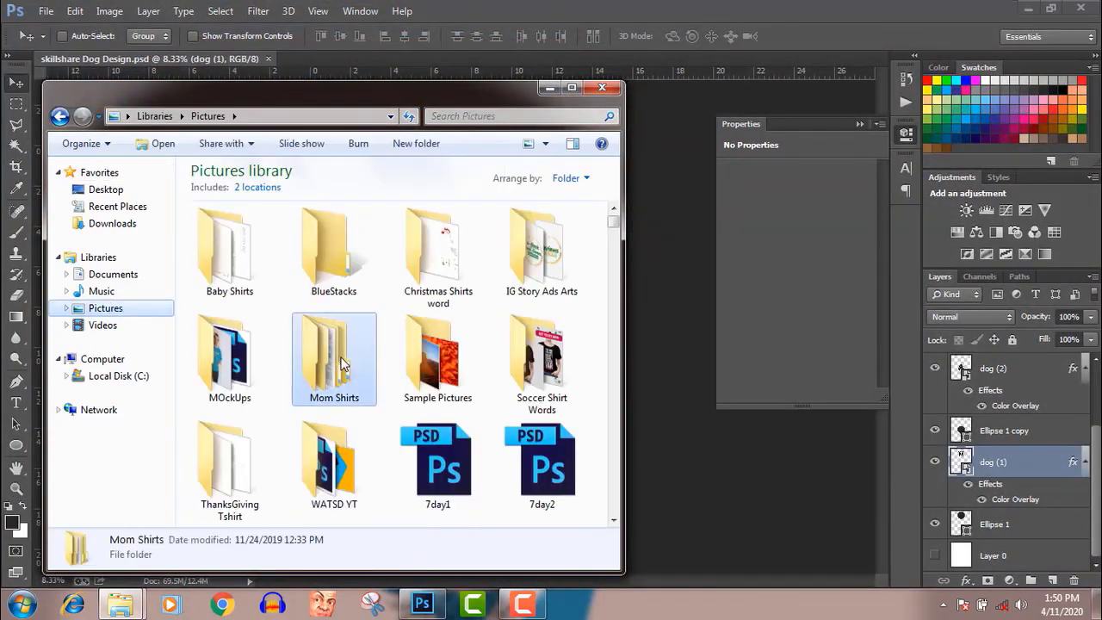
{"action": "type", "text": "sk"}
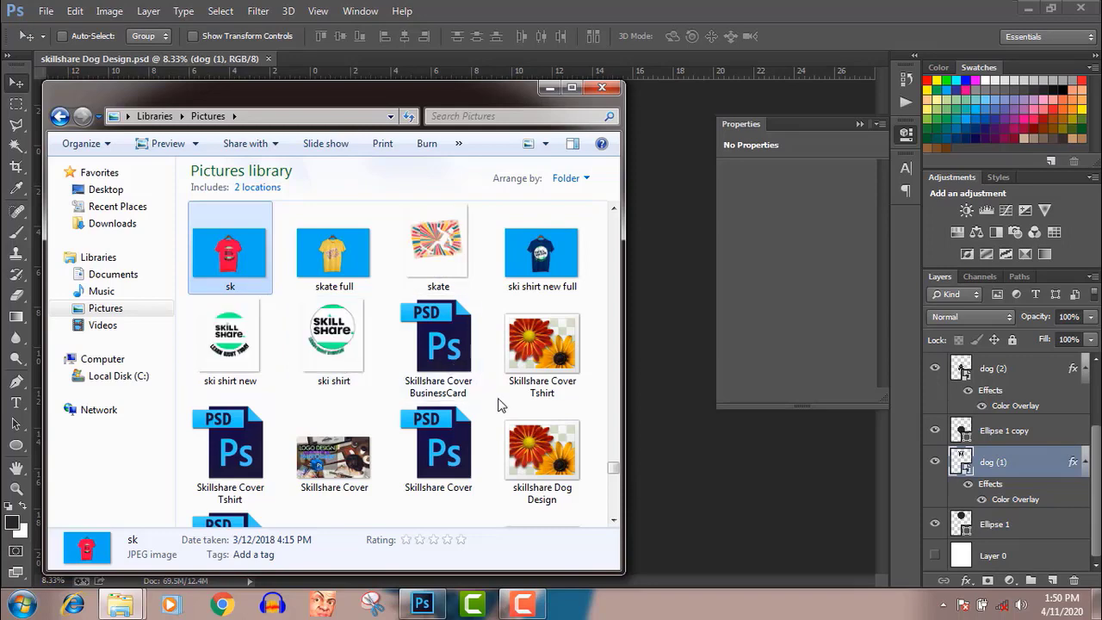
{"action": "double_click", "coordinate": [548, 457]}
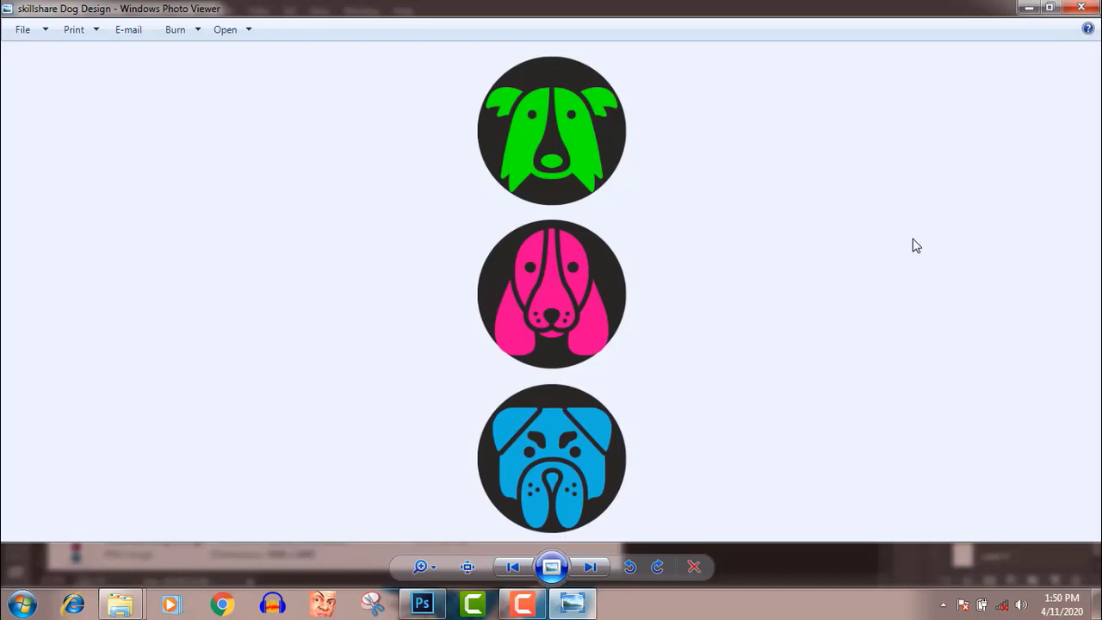
{"action": "left_click", "coordinate": [1078, 9]}
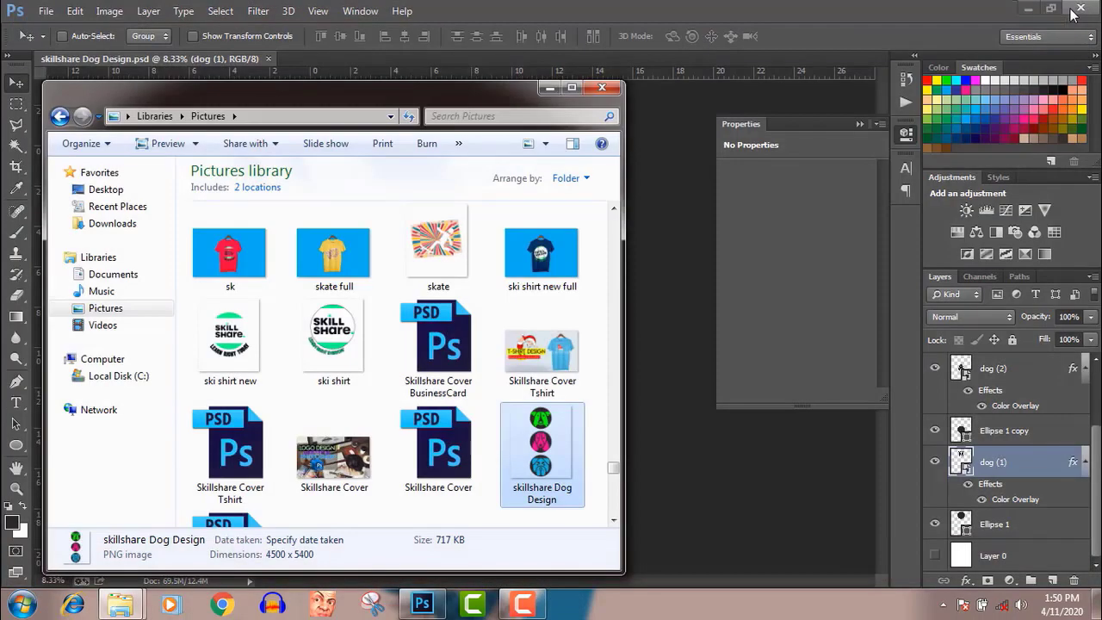
{"action": "left_click", "coordinate": [604, 90]}
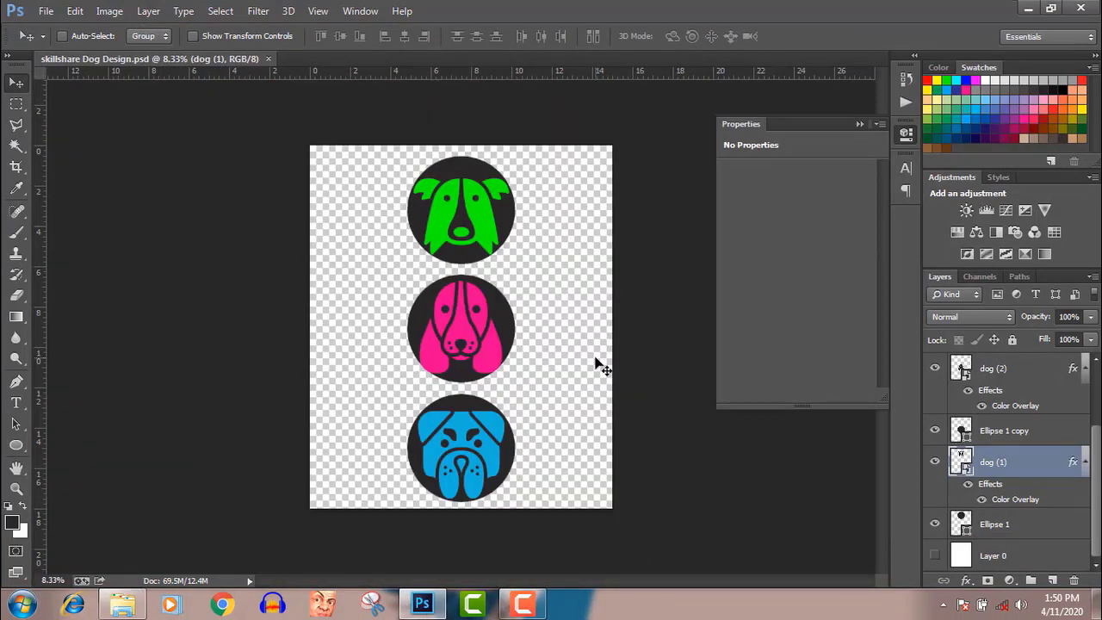